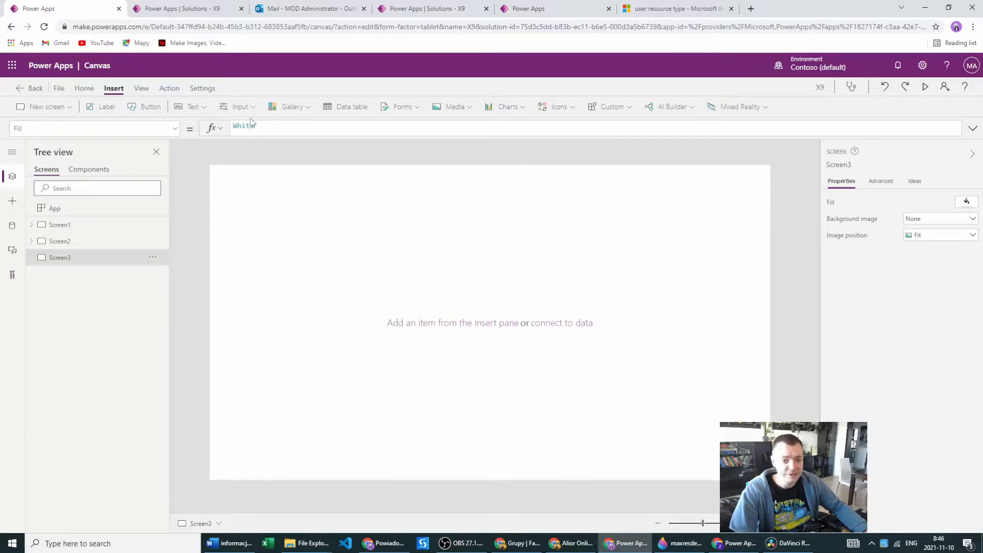
Insert a drop down control on Screen3 and place it at about X 204, Y 256.
click(239, 106)
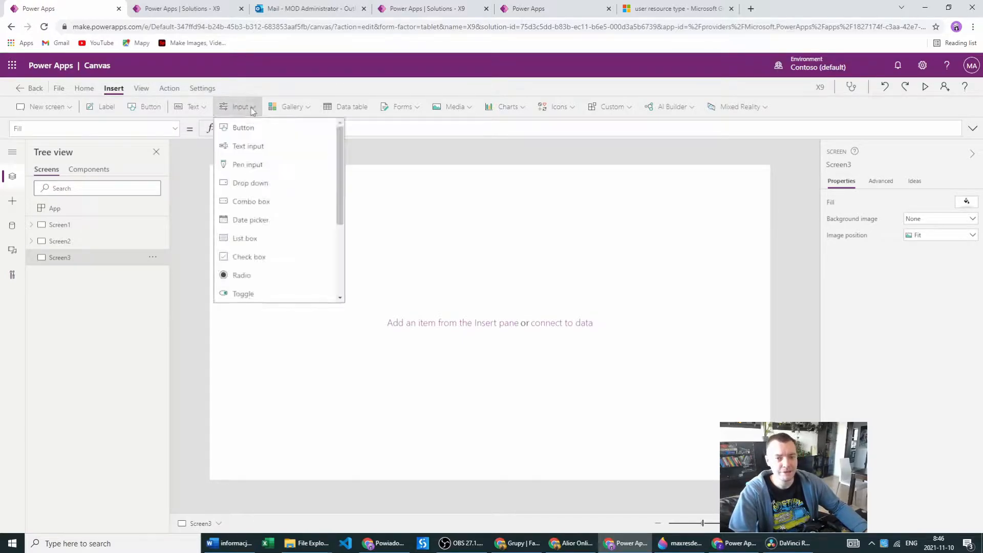
click(258, 186)
drag(281, 185, 349, 273)
Set the drop down's Items property to ["Oranges","Apples","Cars"].
click(535, 126)
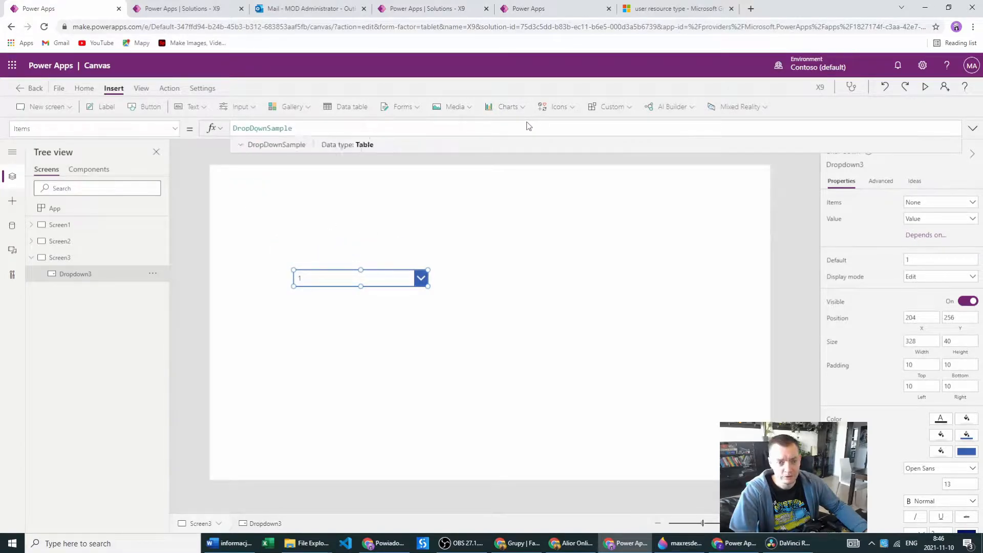
double_click(243, 128)
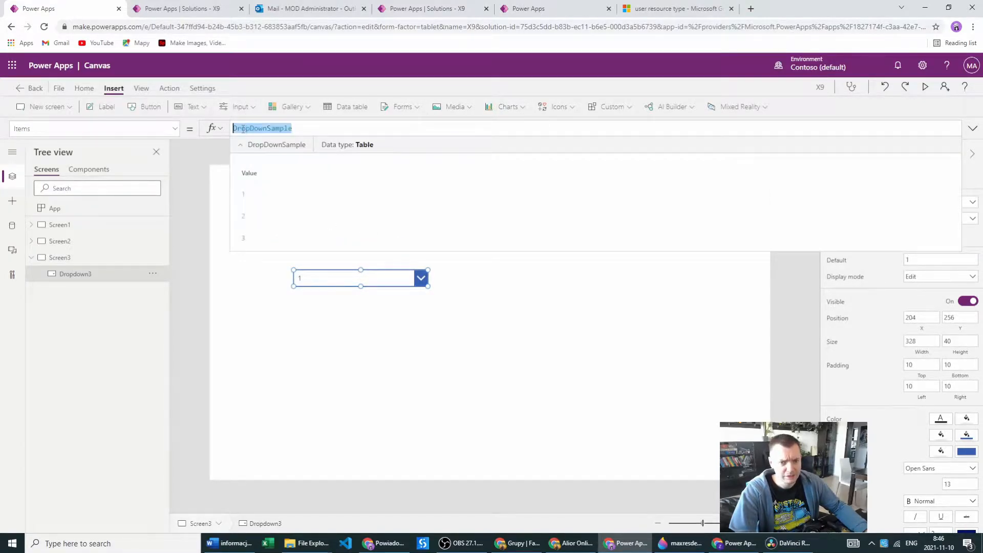
text([)
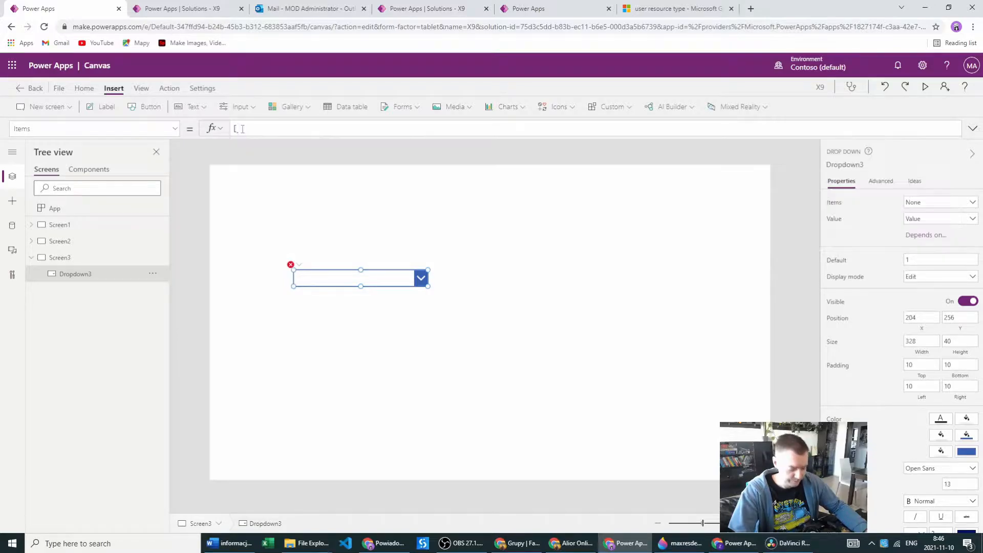
text("Or)
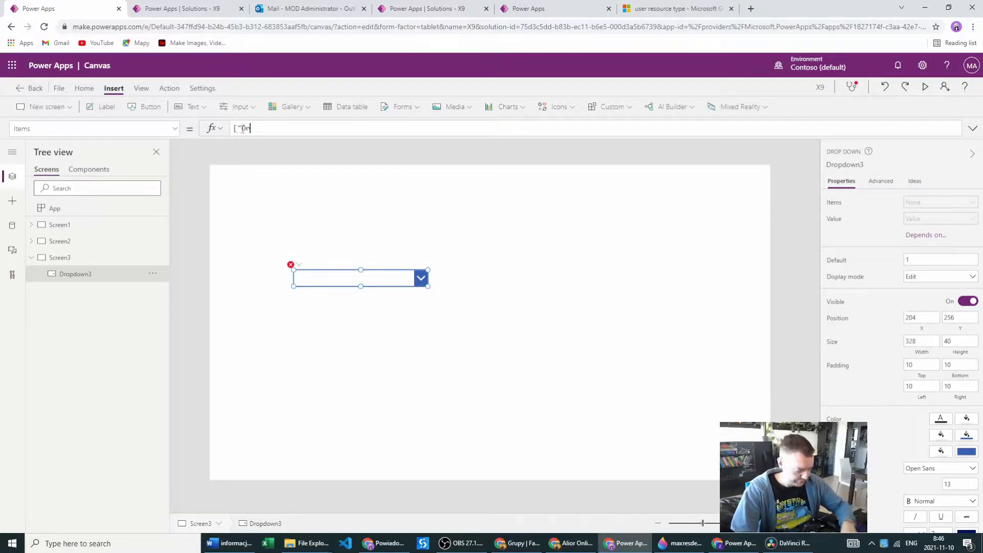
text(anges",)
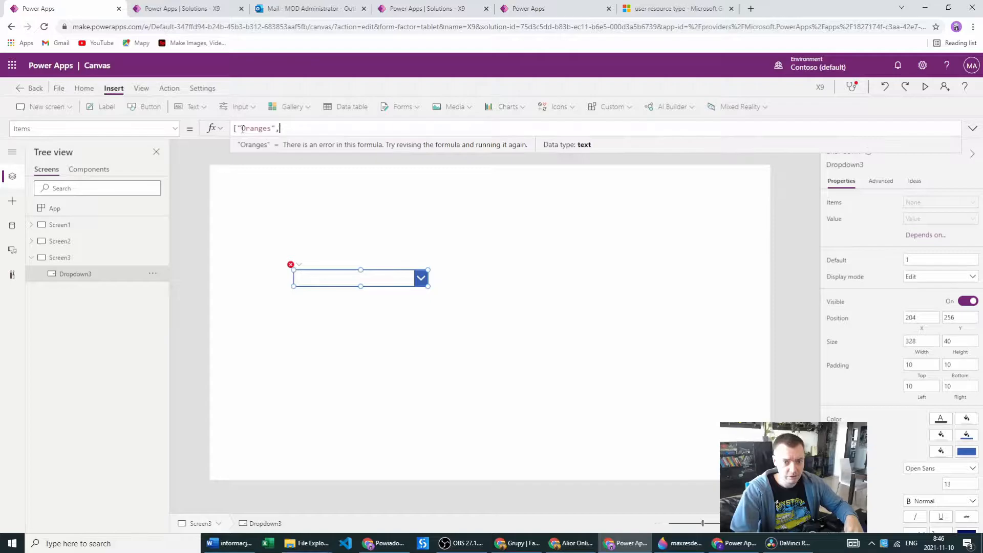
text("Appl)
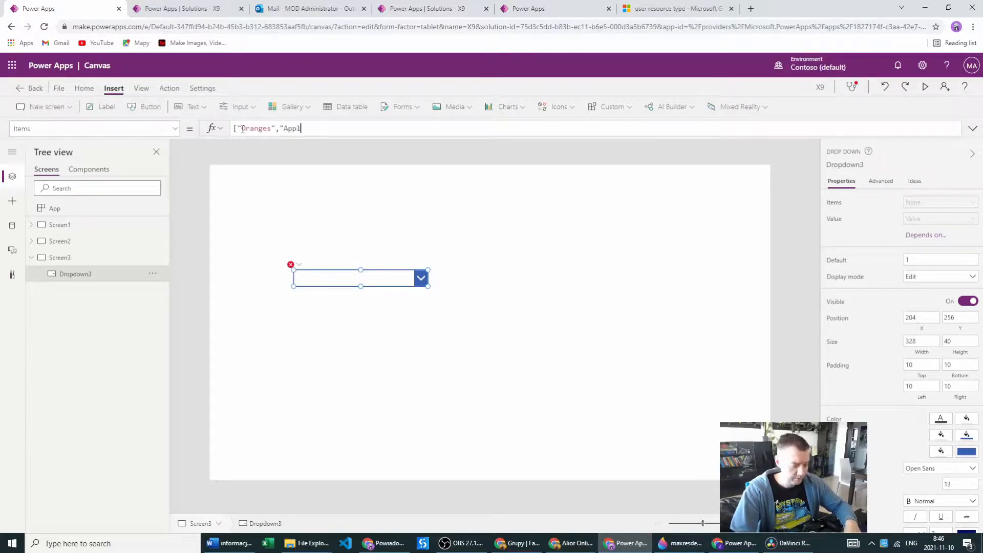
text(es","Car)
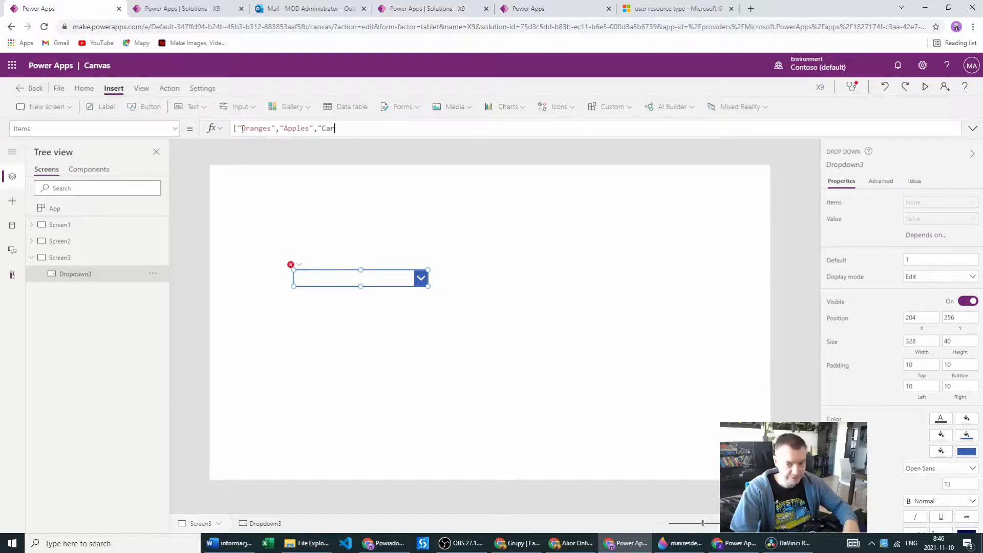
text(s"])
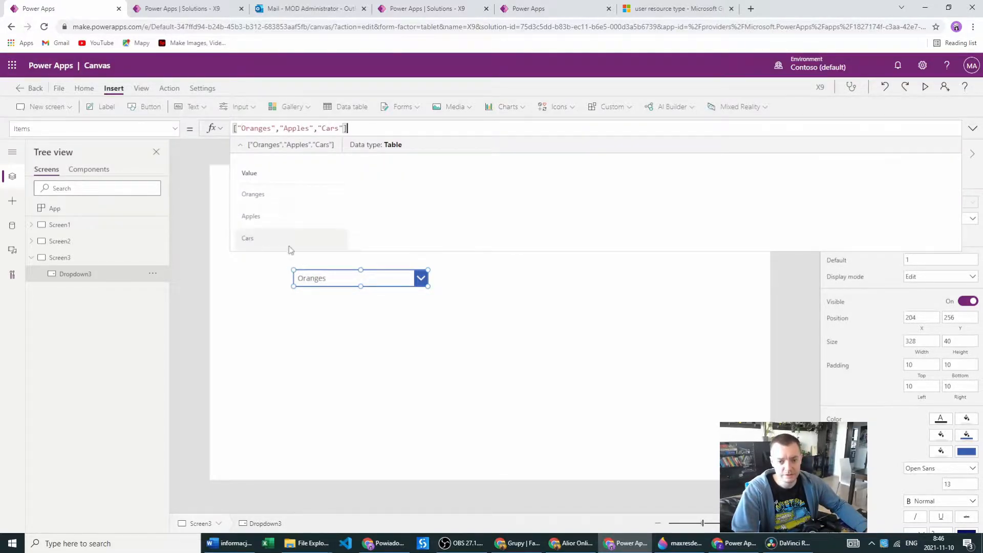
Test the drop down on the canvas by choosing Cars from its list.
click(253, 304)
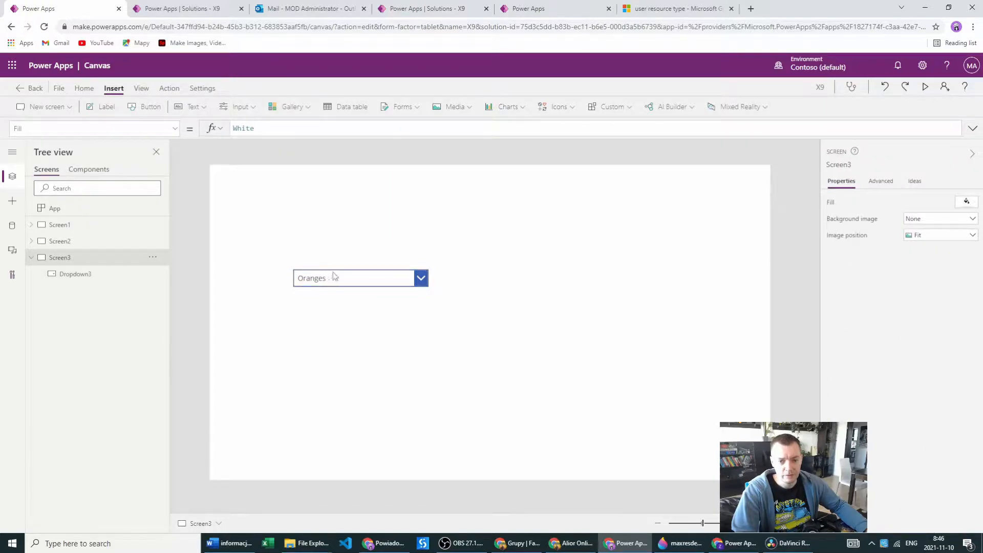
click(421, 283)
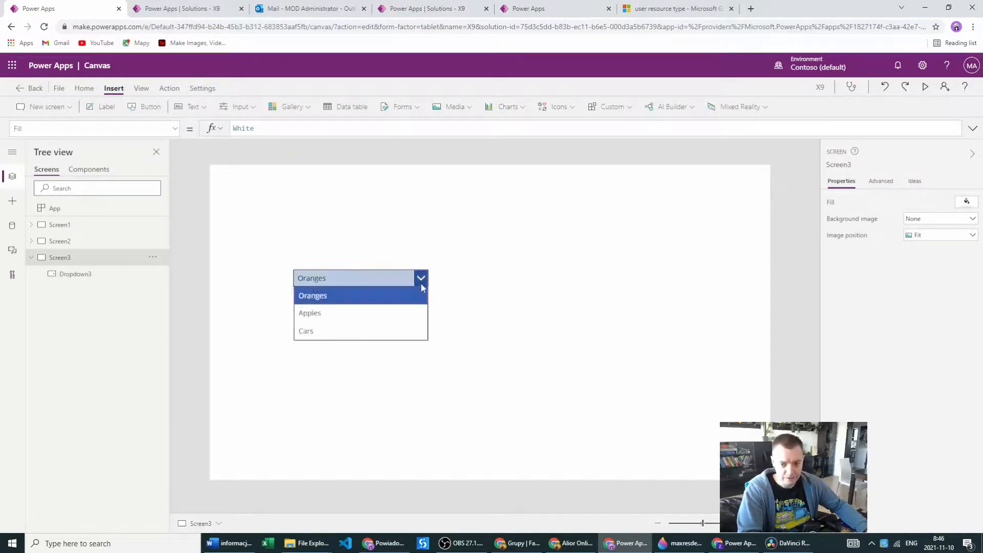
click(320, 330)
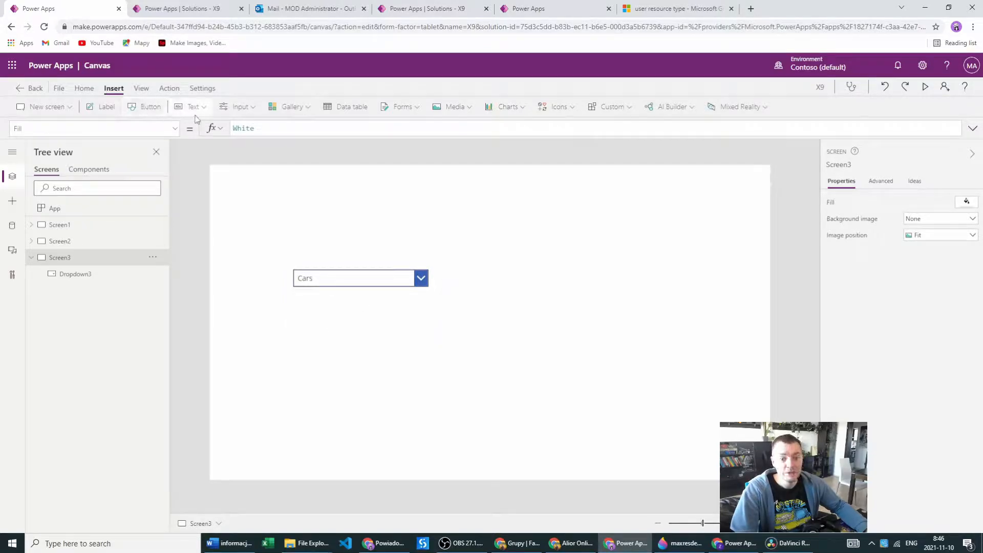
Insert a combo box beside the drop down, at about X 593, Y 256.
click(239, 107)
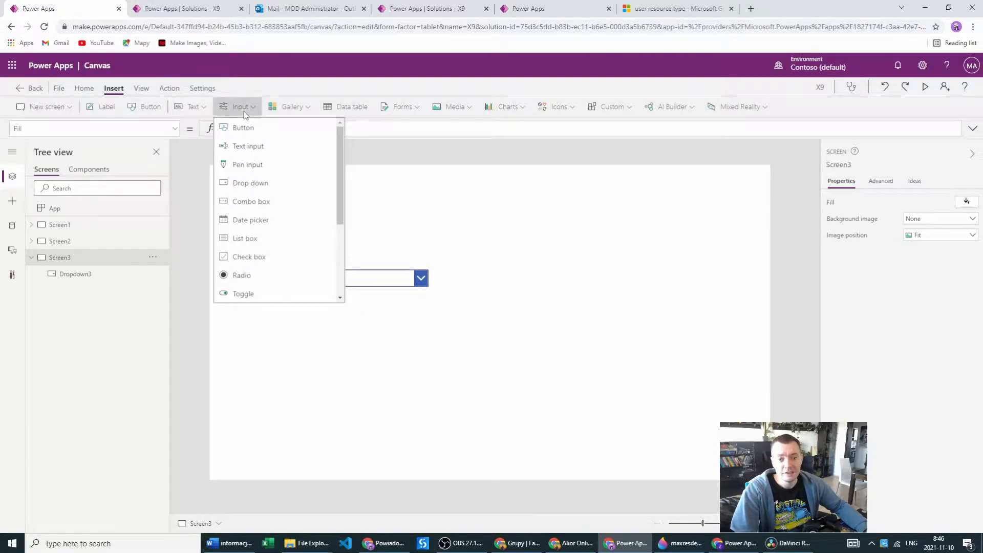
click(250, 202)
drag(288, 200, 513, 288)
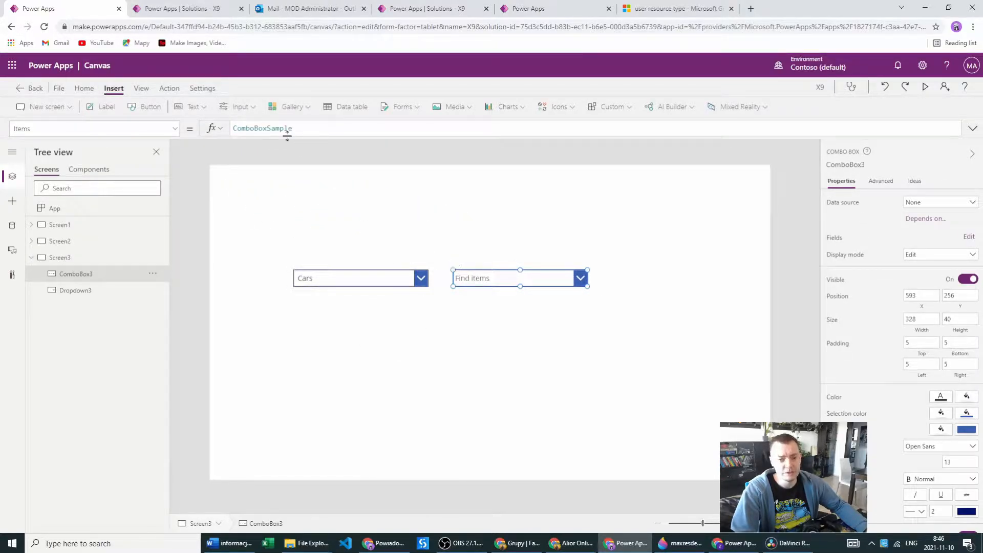
Set the combo box's Items property to the Users table.
double_click(277, 127)
text(Users)
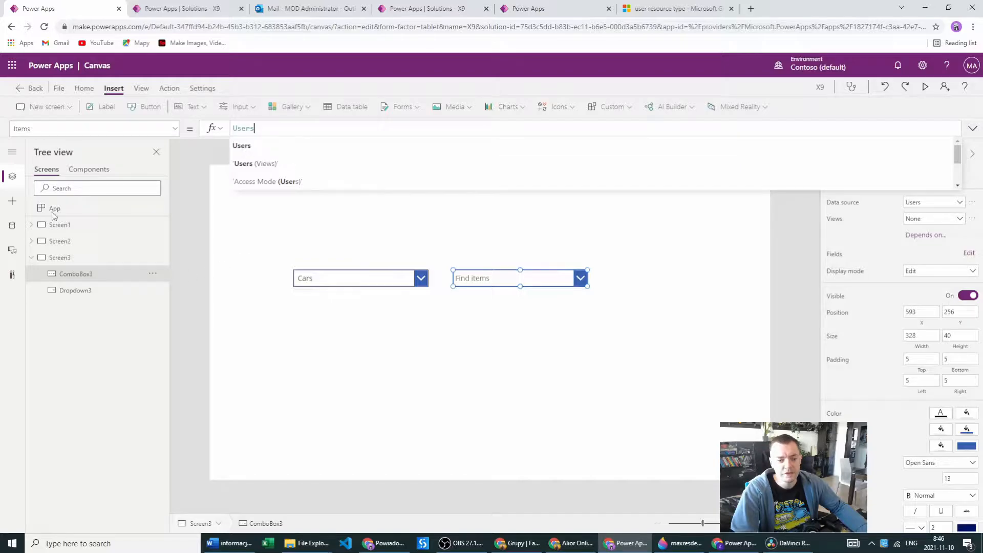
click(185, 9)
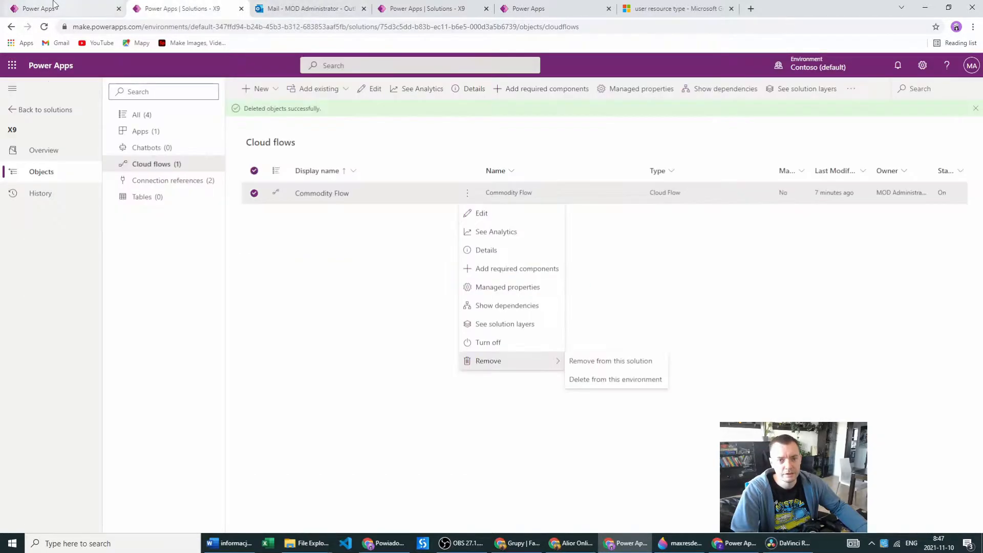
click(98, 10)
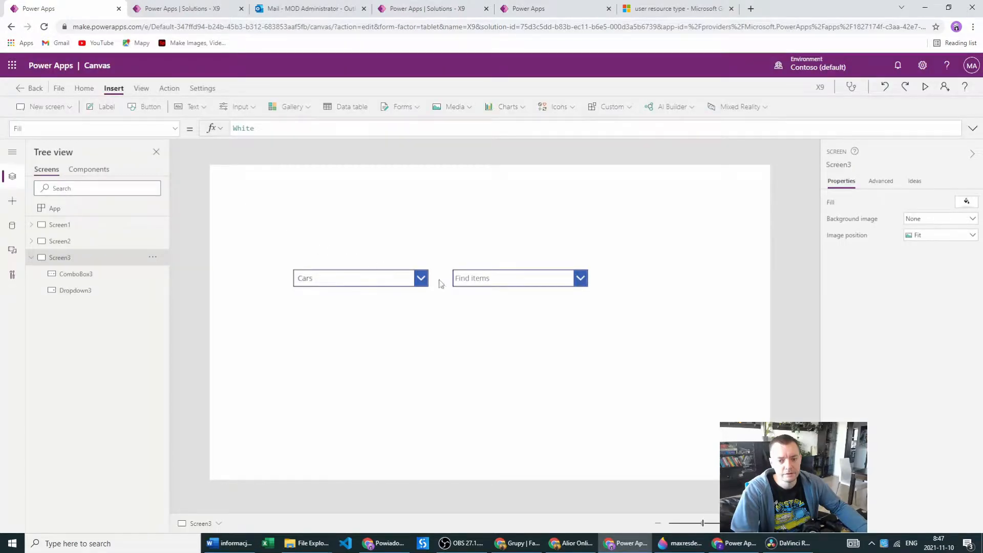
Select the combo box and check the Users table among the app's data sources.
click(476, 276)
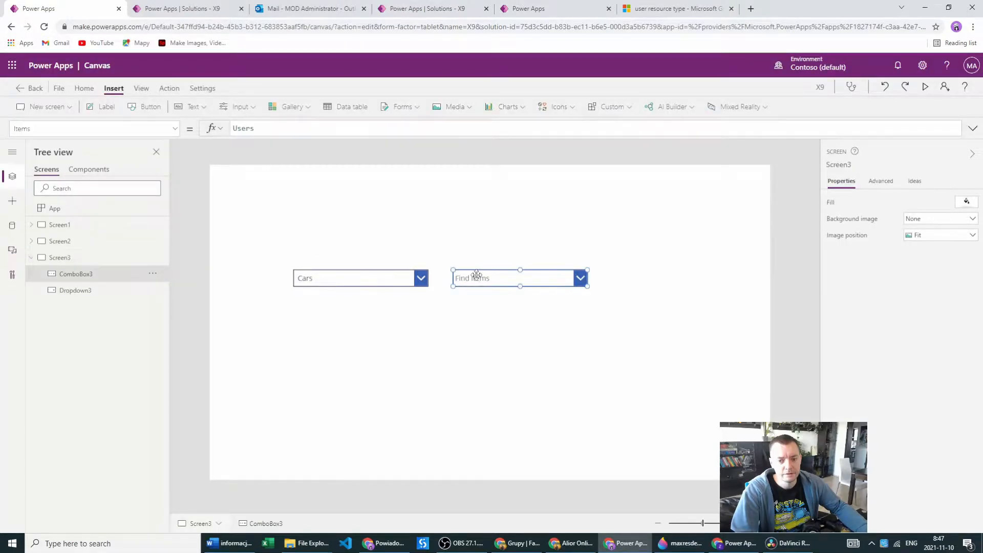
click(12, 225)
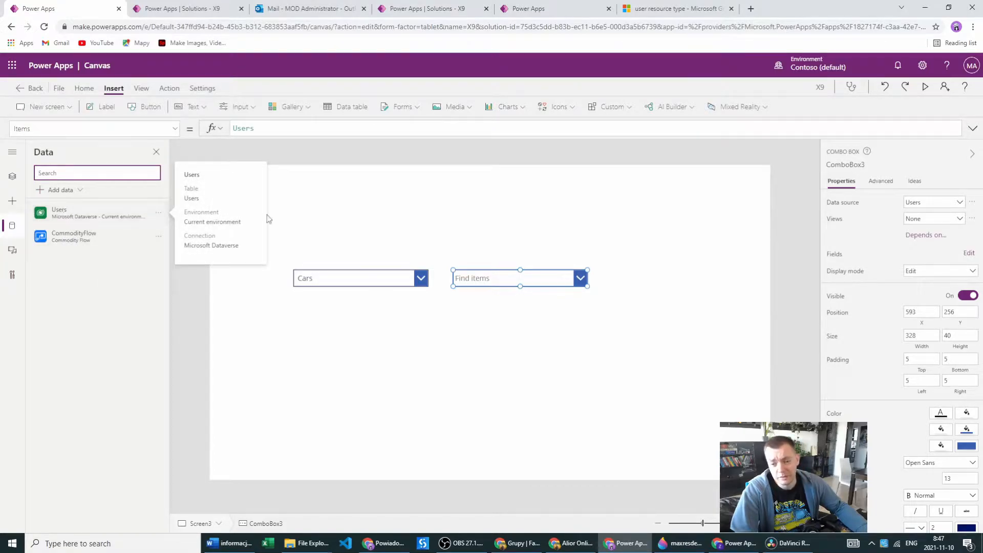
click(450, 316)
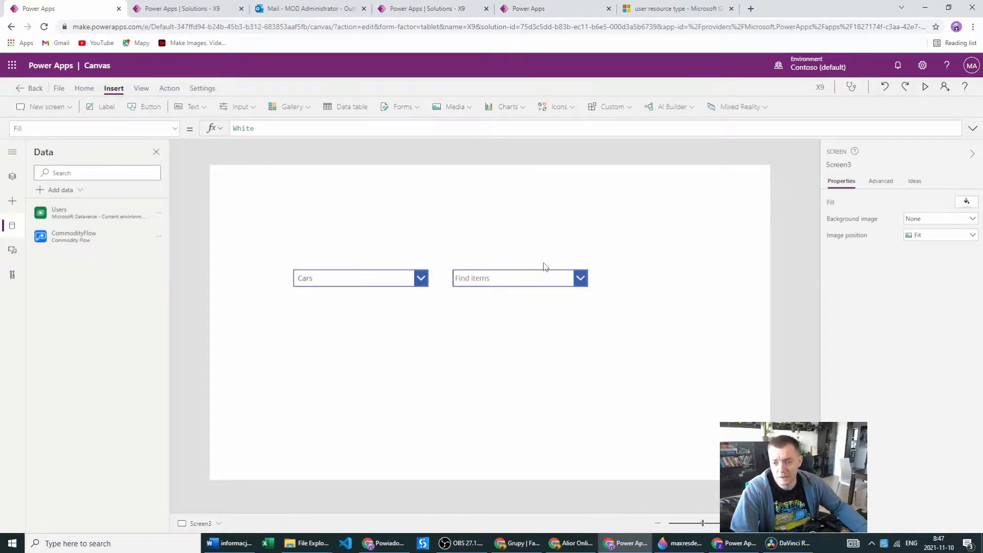
Preview the app, pick the administrator account in the combo box, and return to the editor, dismissing the testing tip.
click(925, 87)
click(621, 241)
click(512, 279)
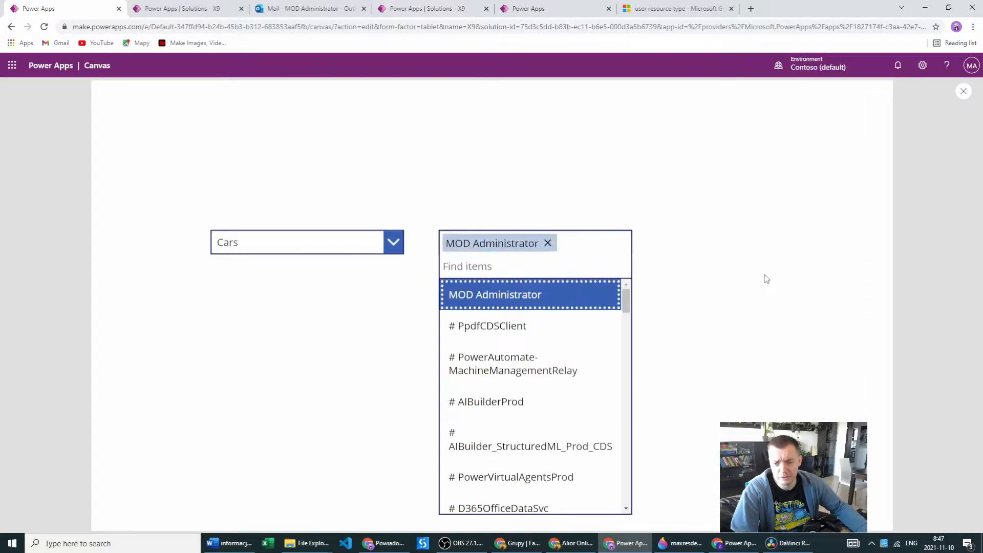
click(386, 350)
click(962, 92)
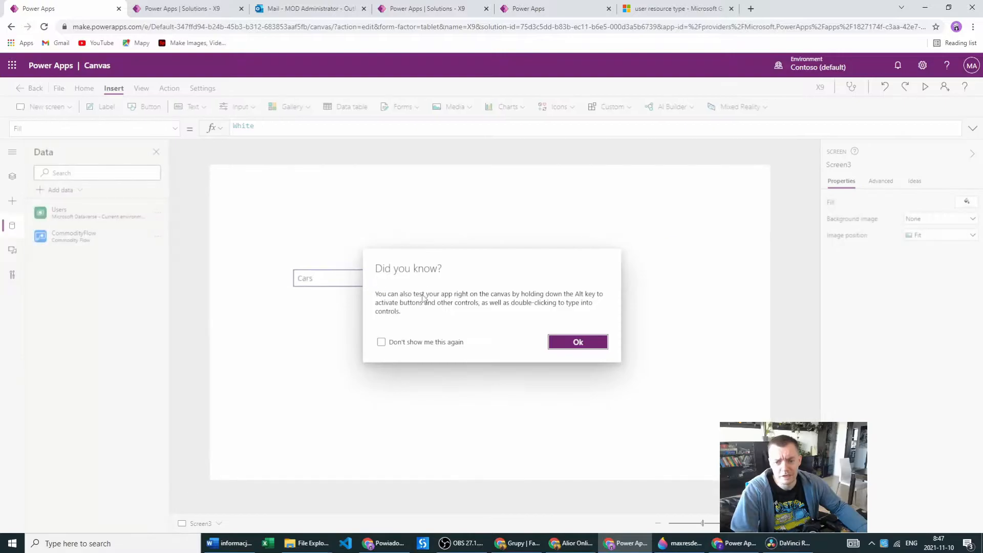
click(554, 343)
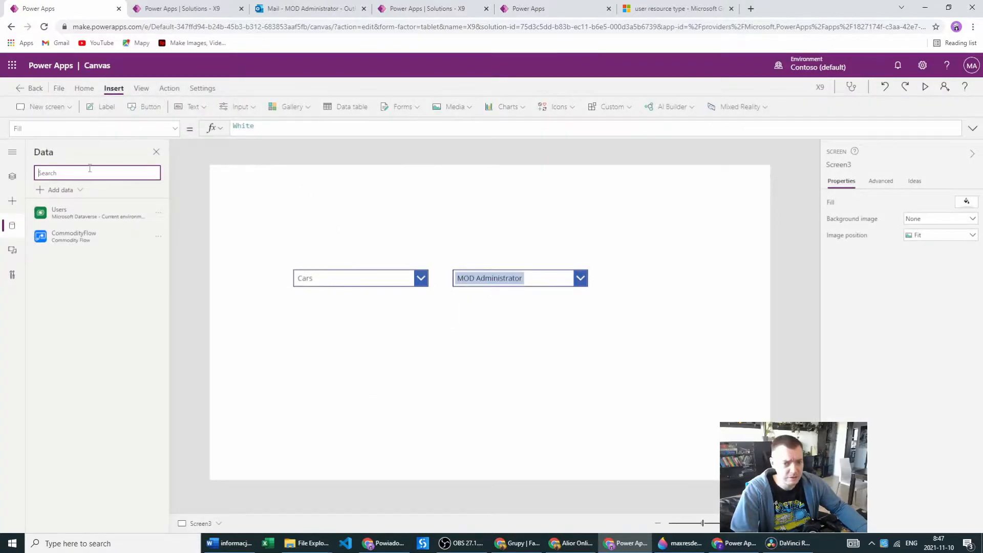
Insert a label below the drop down, at about X 204, Y 328, and clear its default Text value.
click(103, 106)
drag(242, 192, 312, 309)
click(240, 128)
key(ctrl+a)
key(BackSpace)
Enter a LookUp on Users in the label's Text property, with the condition User = ComboBox3.Selected.User.
text(Lookup)
click(282, 150)
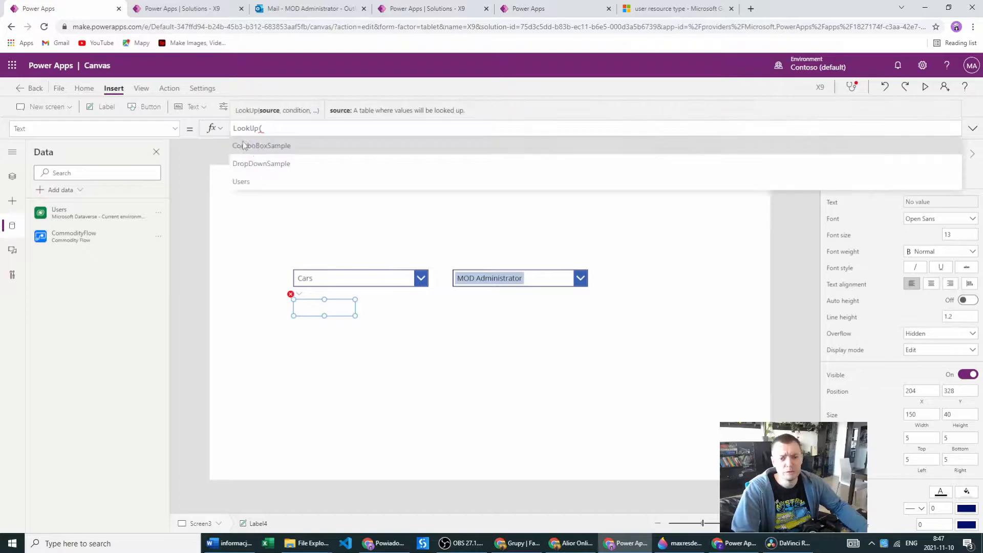
text(Users)
click(254, 162)
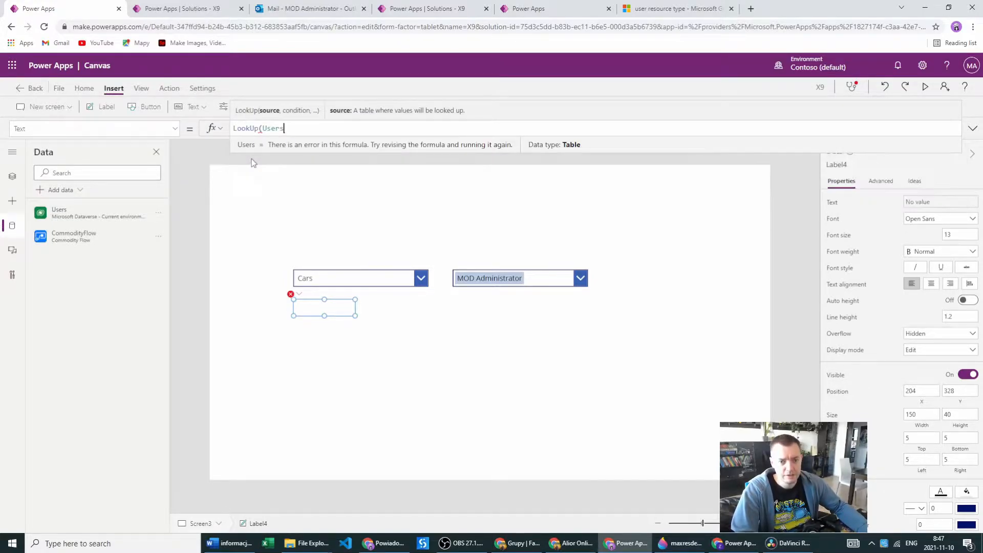
text(, Us)
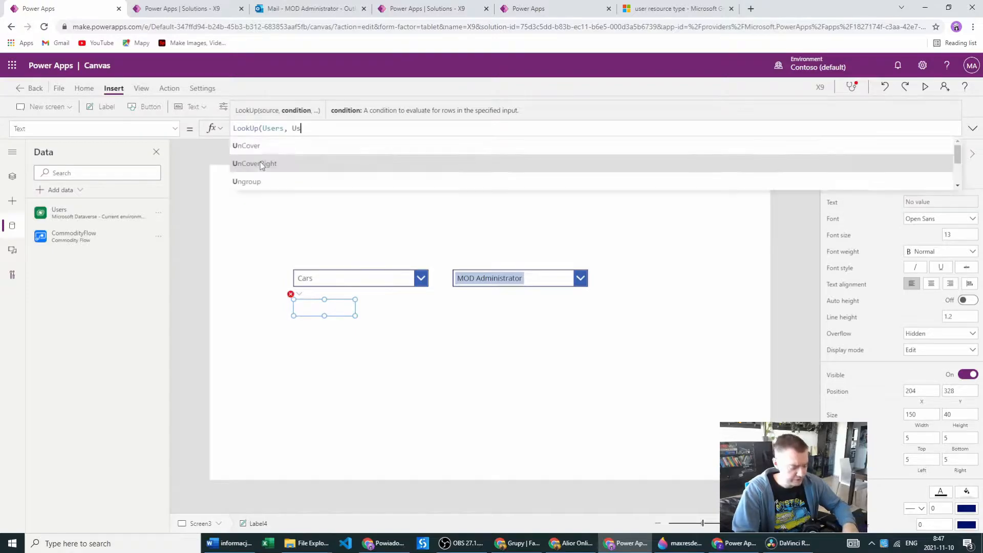
text(er = comb)
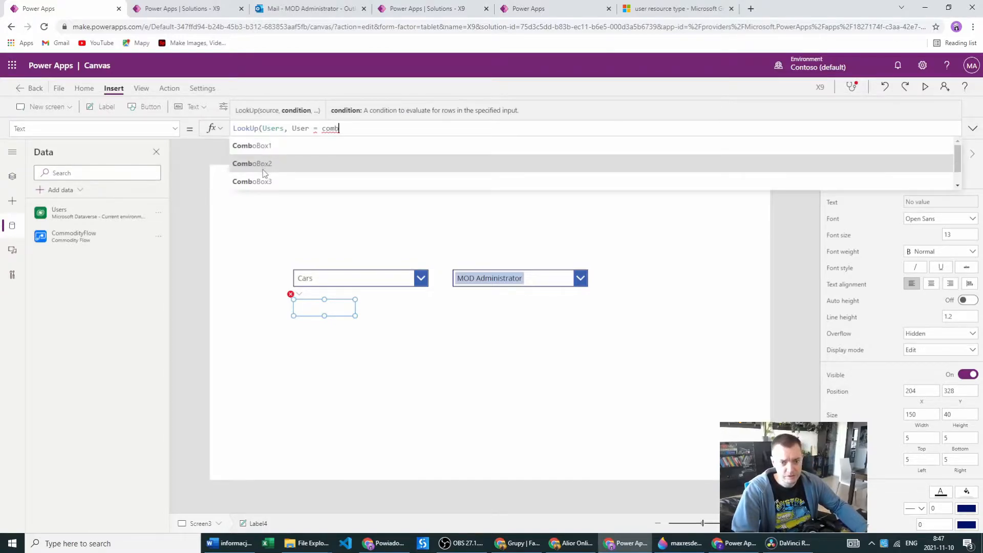
click(263, 181)
text(.)
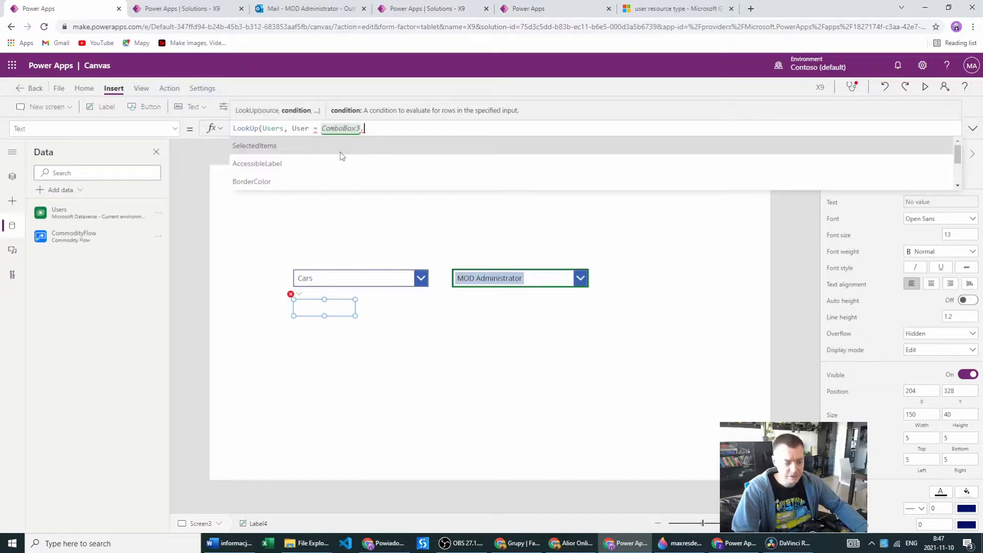
text(Sele)
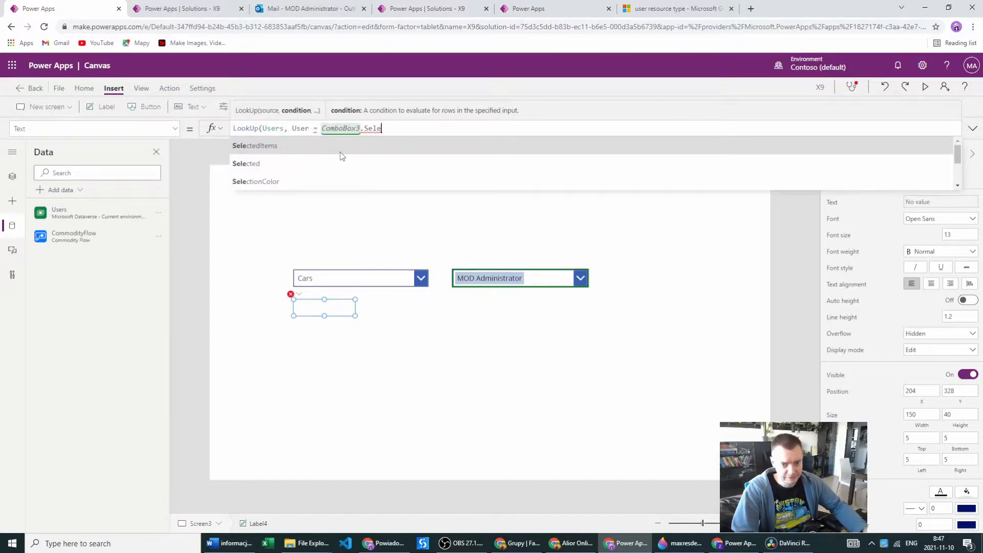
click(247, 159)
text(.)
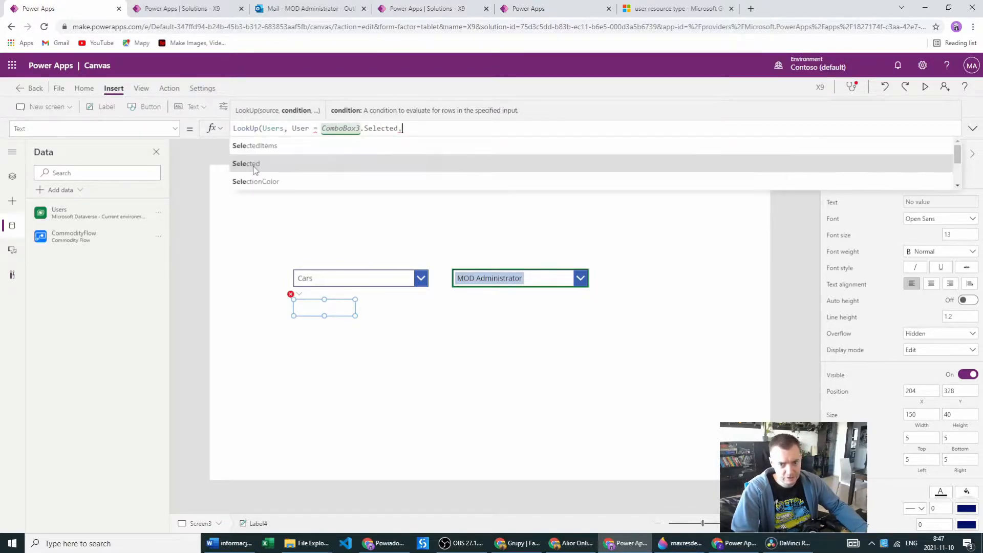
text(U)
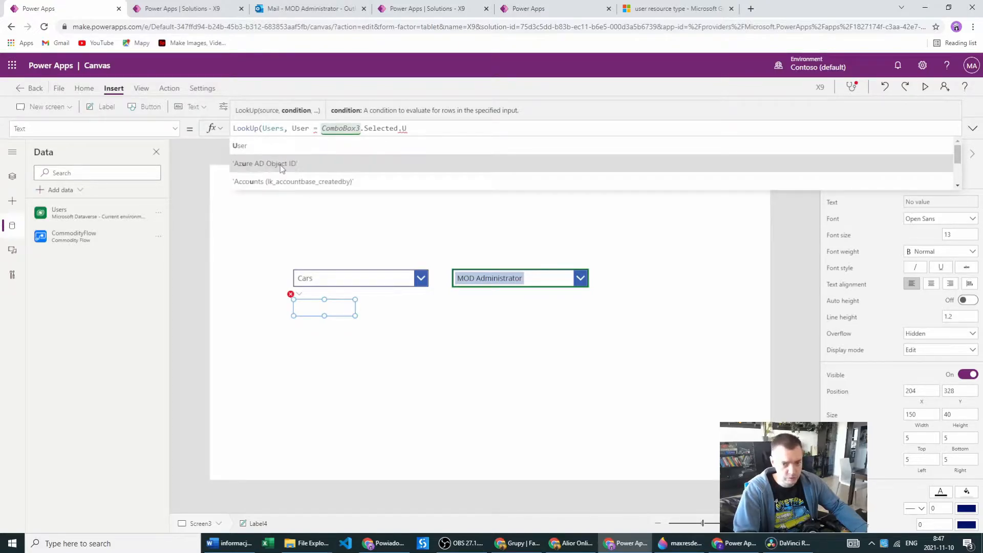
click(248, 147)
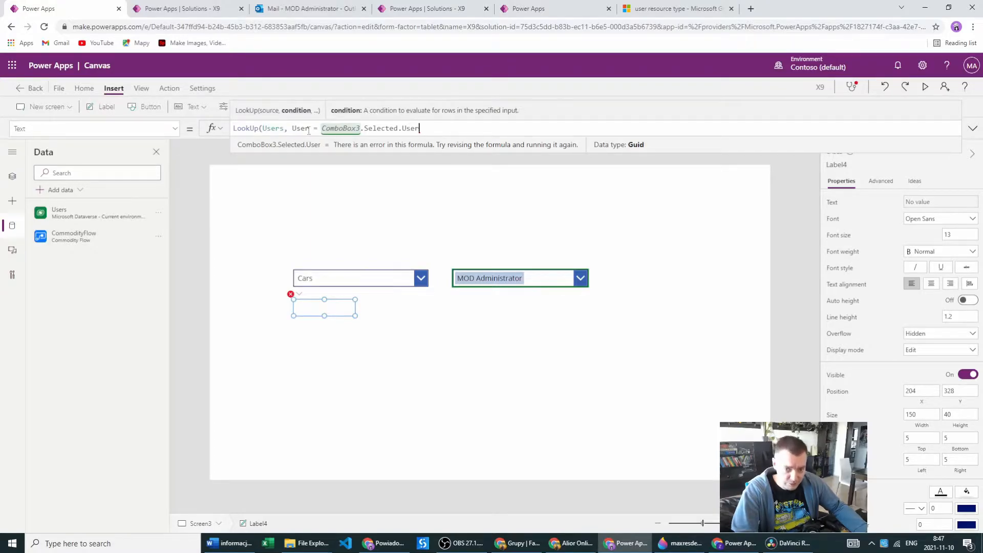
Close the label's LookUp and append .'Primary Email' so it returns that column.
text(.'Pr)
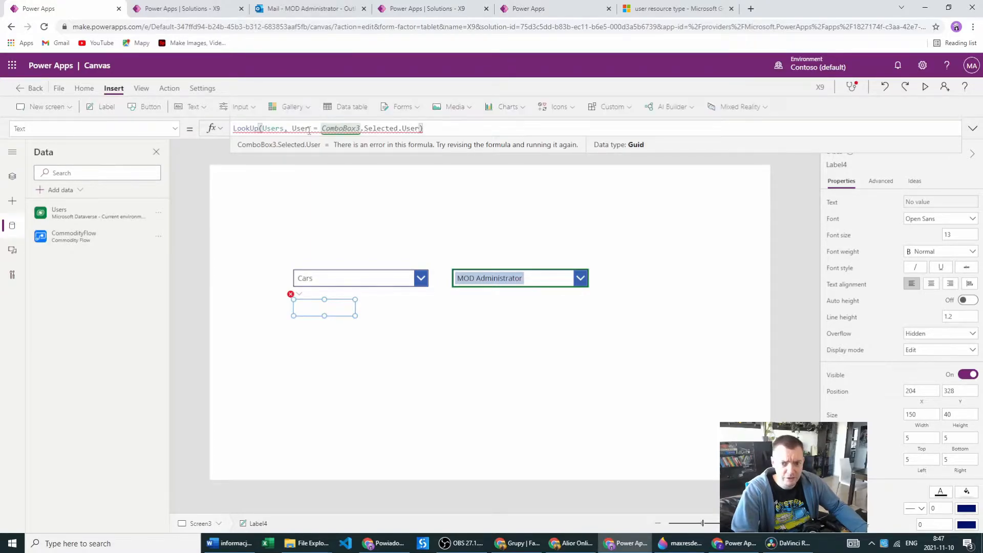
text(ima)
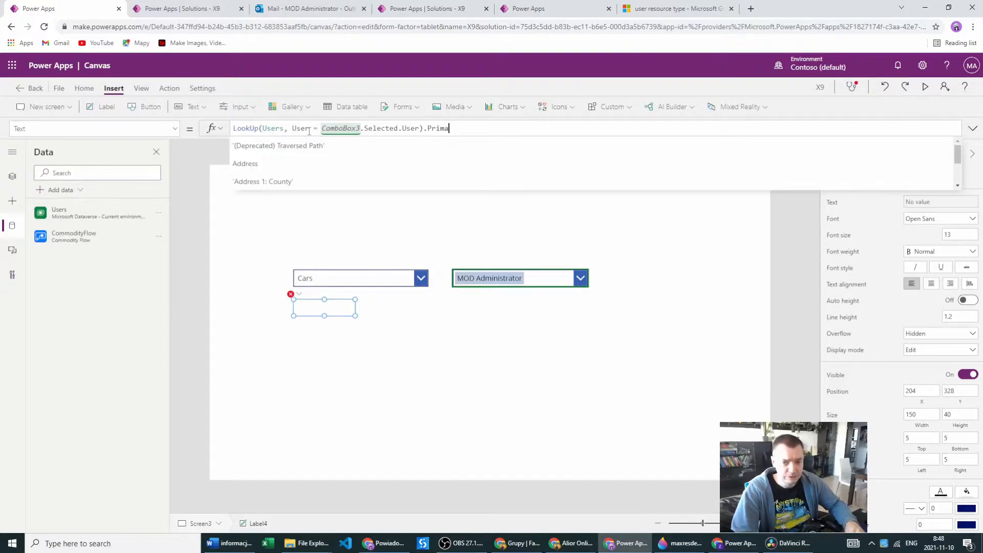
click(255, 147)
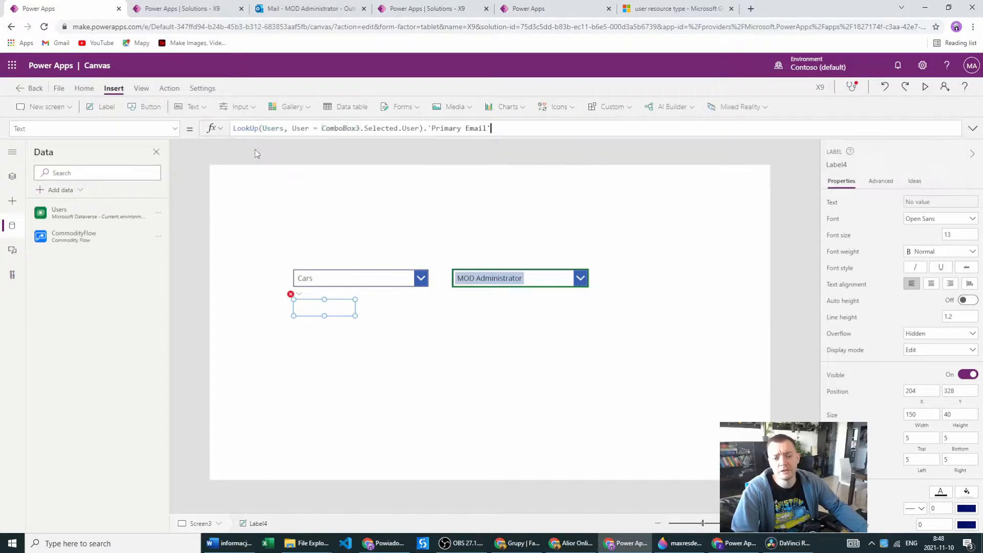
Widen the email label to about 342 by 38 and insert a button below the combo box at about X 761, Y 326.
click(359, 315)
drag(361, 315, 435, 316)
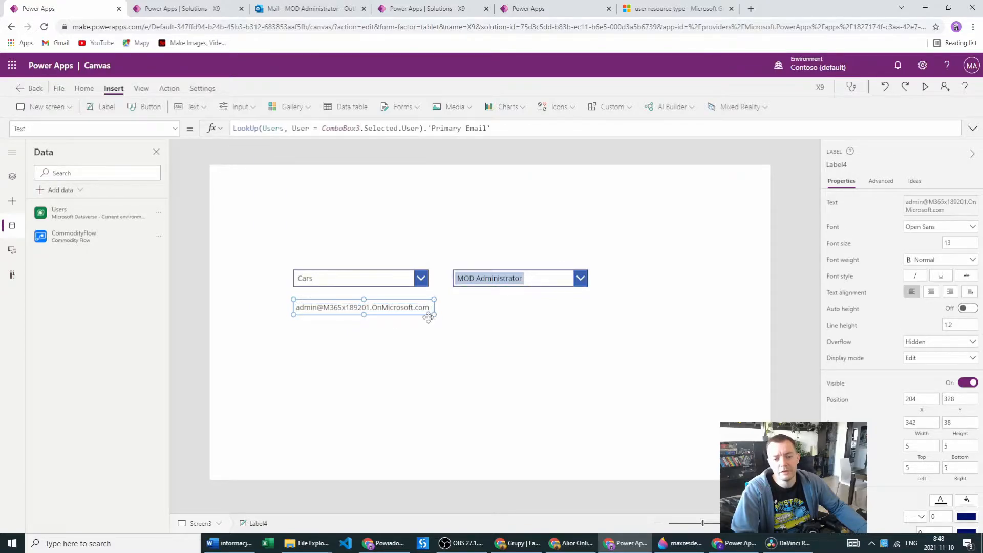
click(391, 334)
click(146, 106)
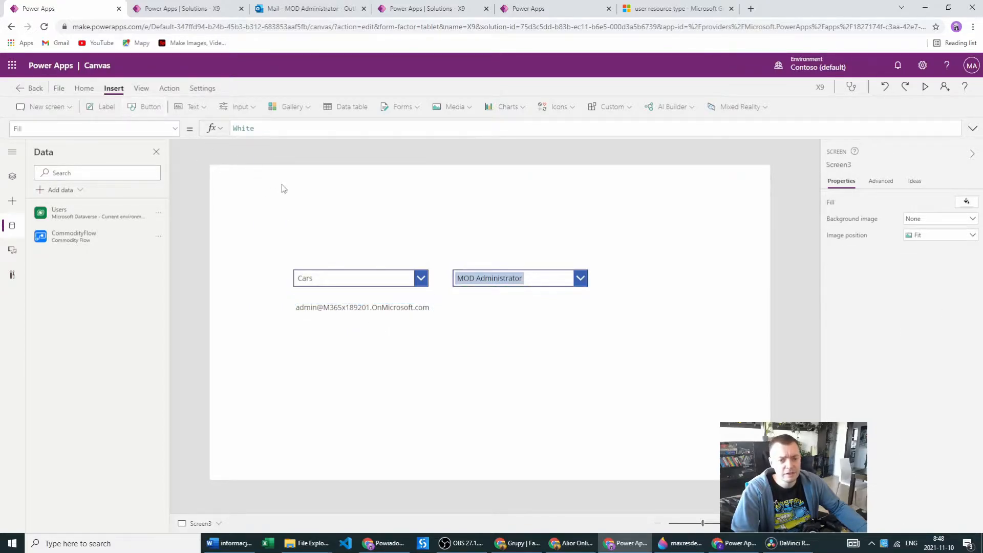
drag(244, 183, 539, 310)
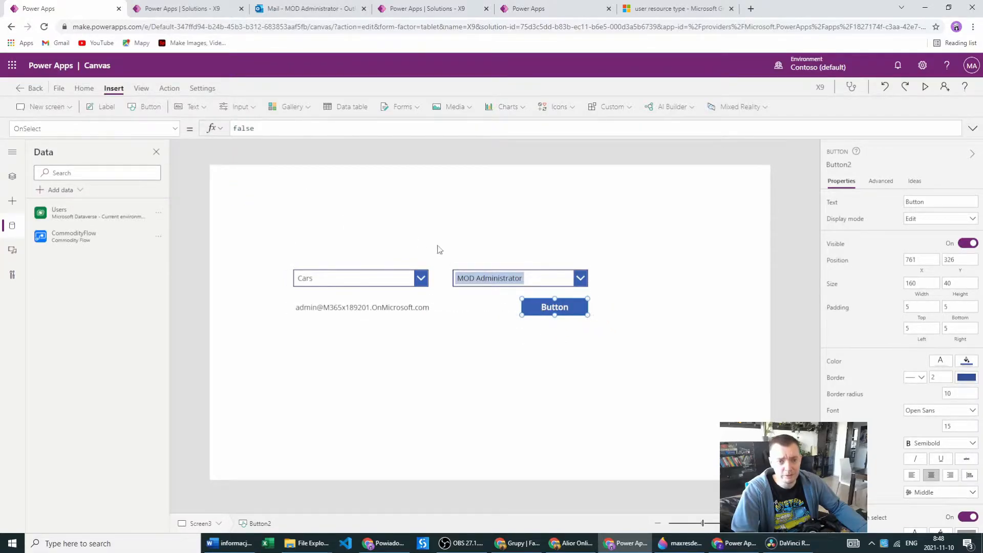
Switch to the Power Apps portal page showing the User table and open the cloud flows of the X9 solution.
click(519, 6)
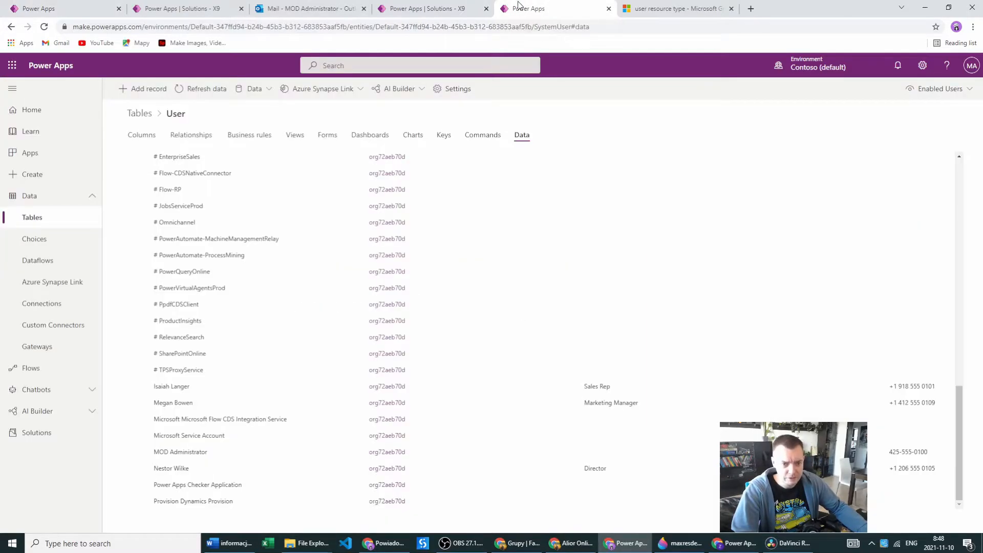
click(73, 433)
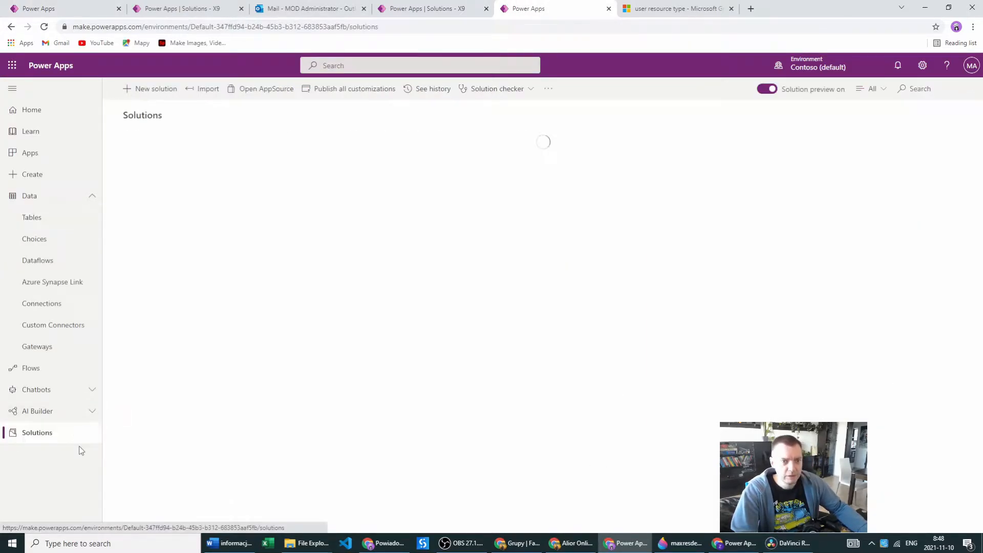
click(153, 168)
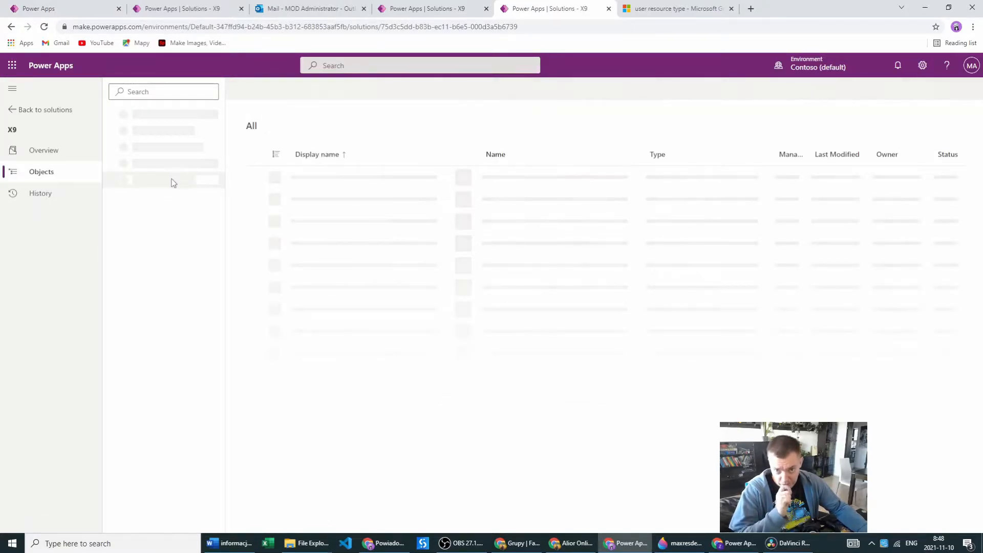
click(183, 169)
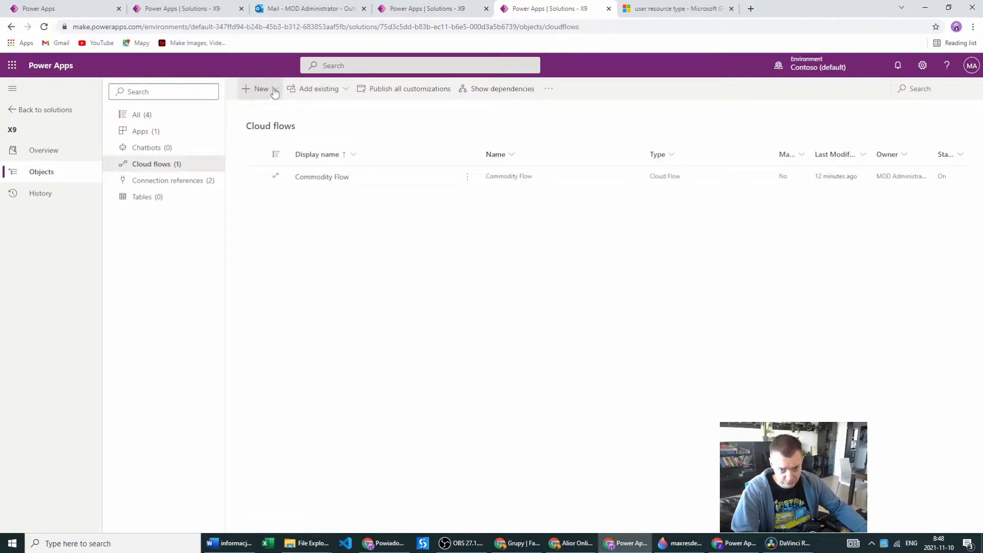
Start a new automated cloud flow in the solution, entering the name Commodity Flow #2 and skipping the trigger choice.
click(275, 89)
mouse_move(276, 127)
mouse_move(366, 129)
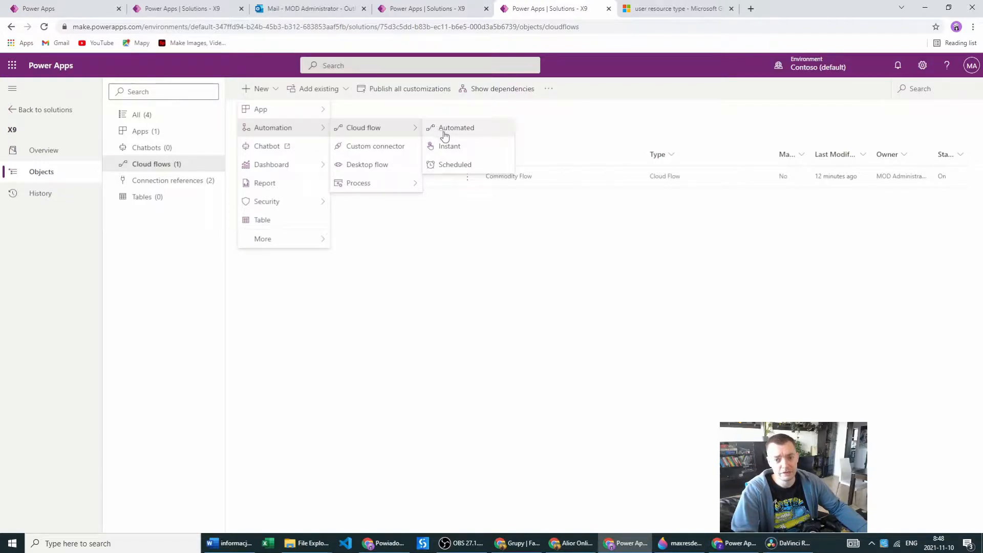
click(444, 134)
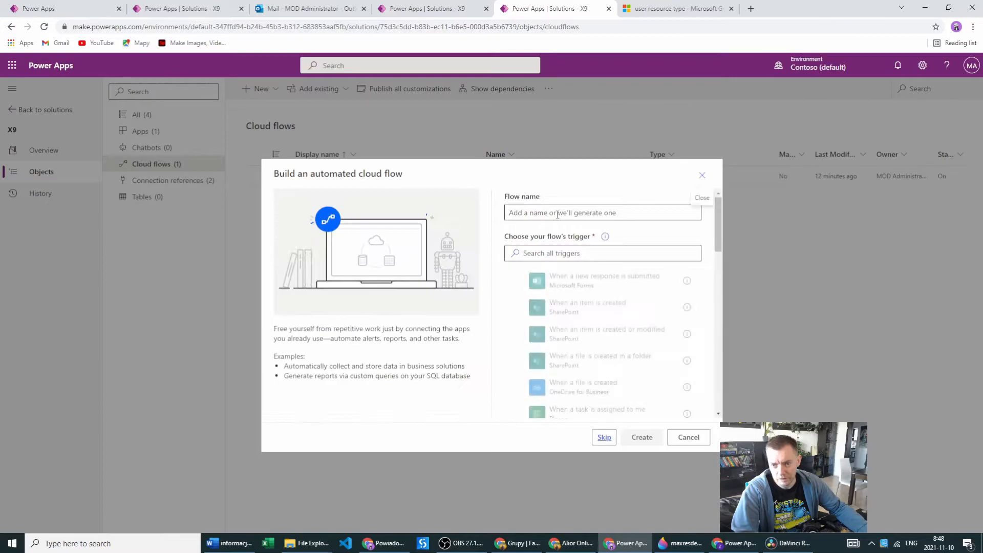
click(553, 213)
text(Com)
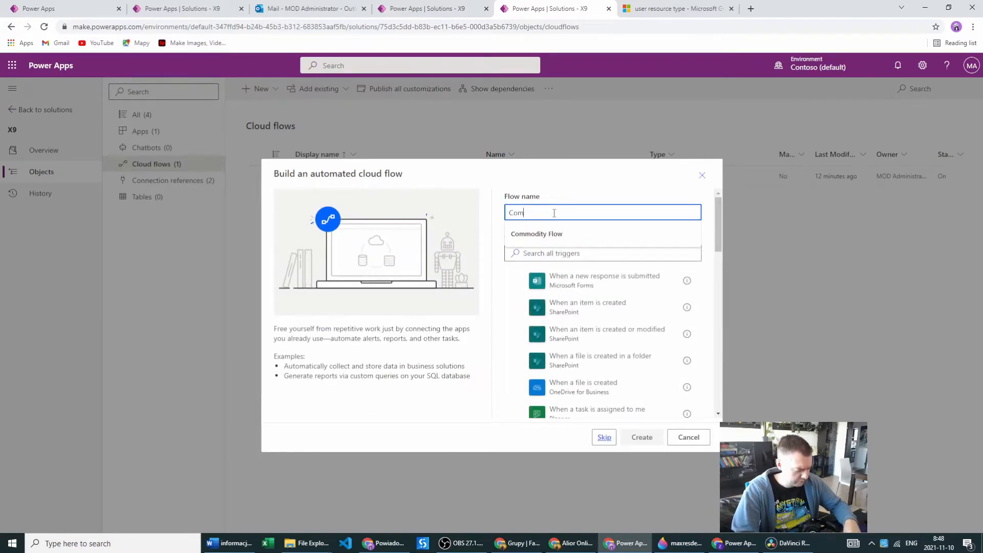
text(modity )
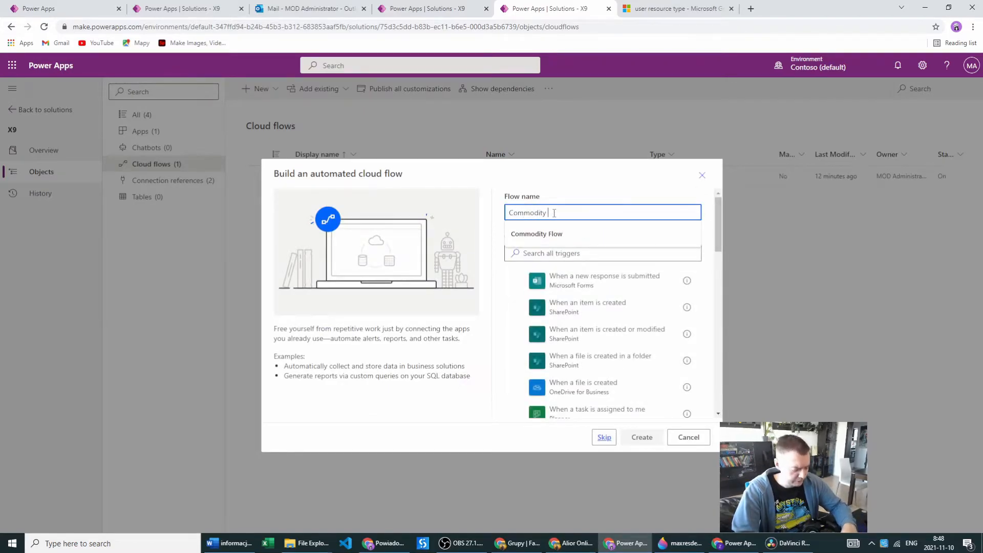
text(Flow @)
text(#2)
click(555, 251)
click(604, 436)
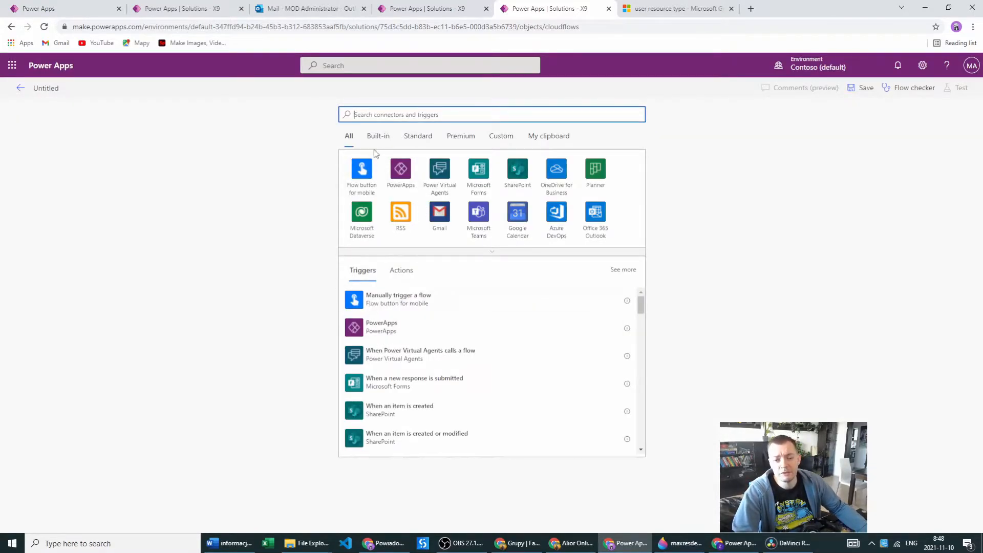
Use the original PowerApps trigger, not the V2 version, as the start of the flow.
click(400, 169)
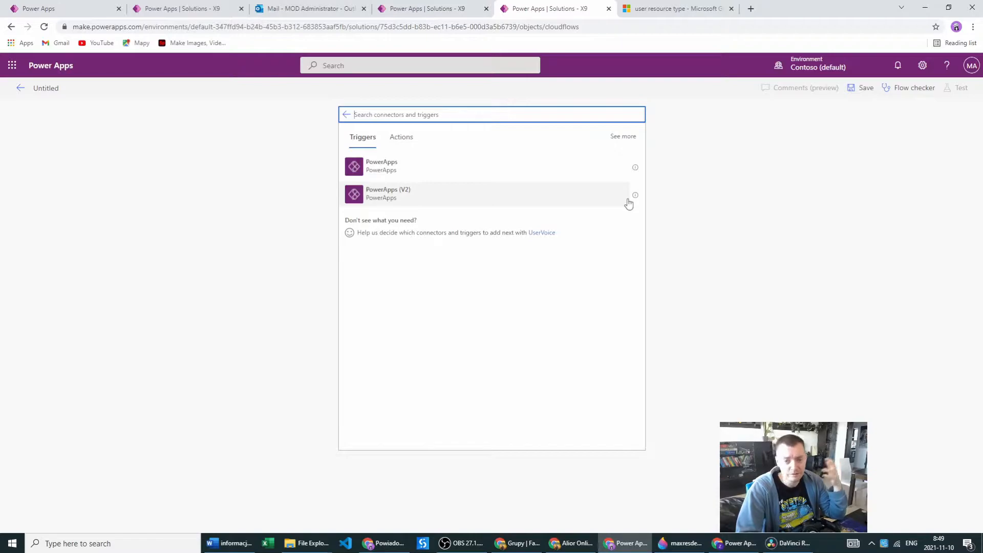
click(559, 171)
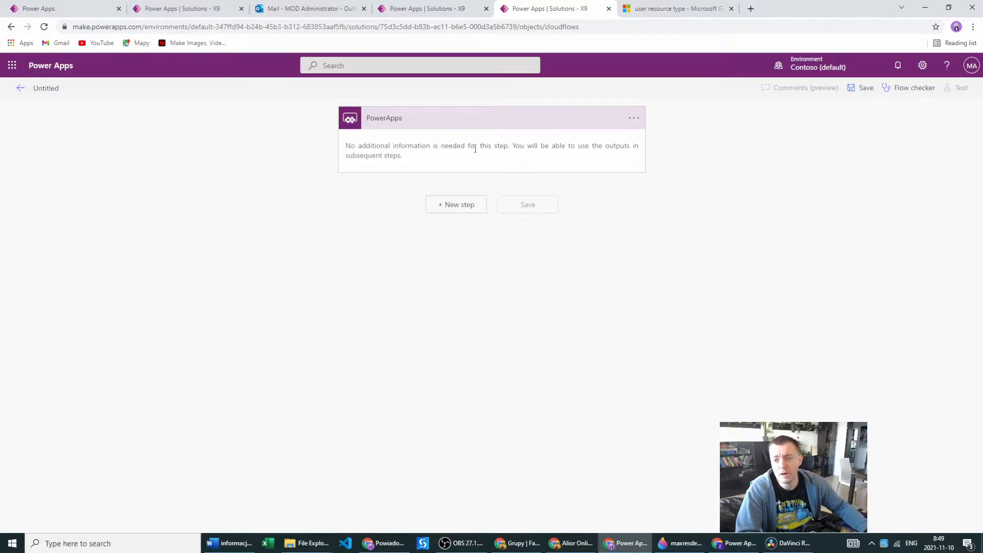
click(635, 119)
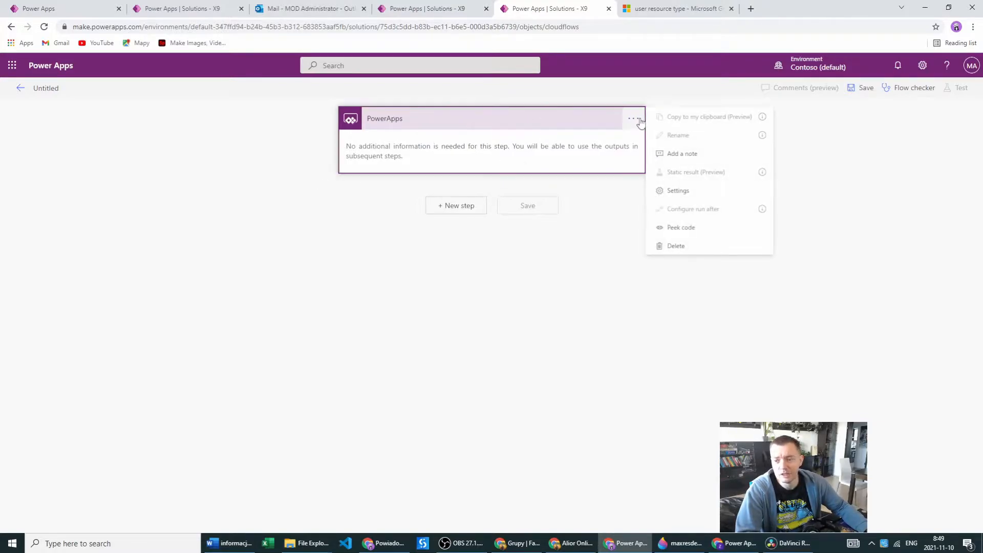
Add an Initialize variable action after the PowerApps trigger.
click(470, 205)
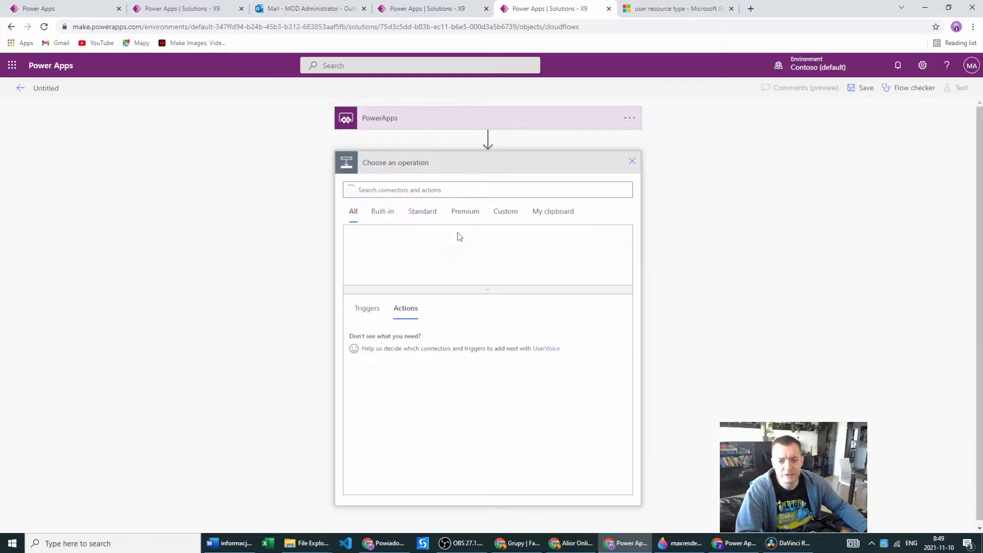
text(var)
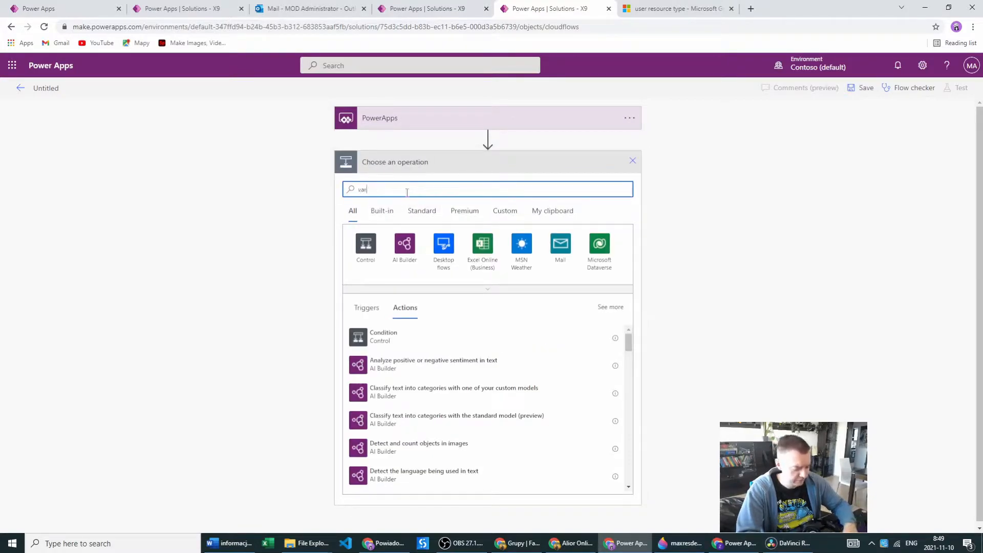
text(ia)
scroll(389, 369, down, 5)
click(364, 454)
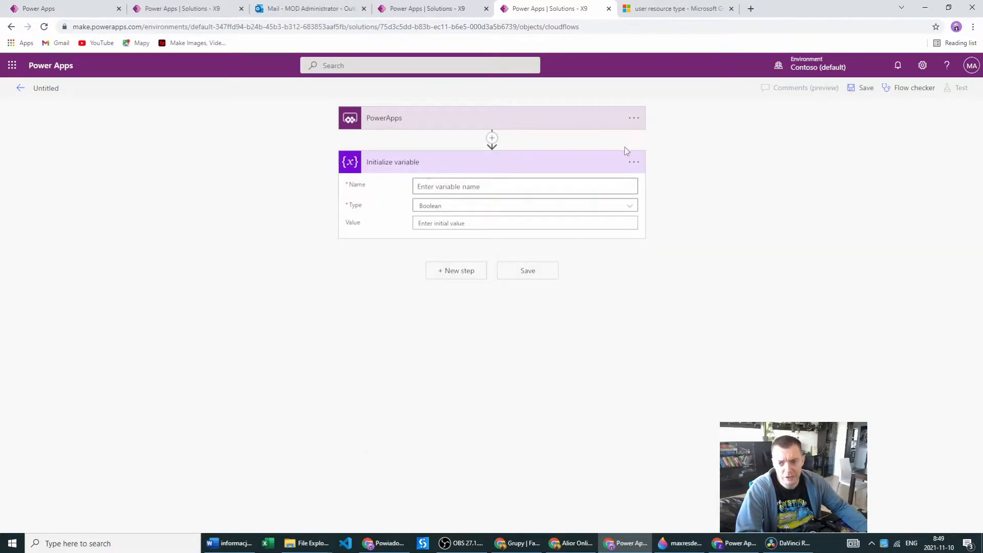
Rename the Initialize variable action to Email.
click(634, 162)
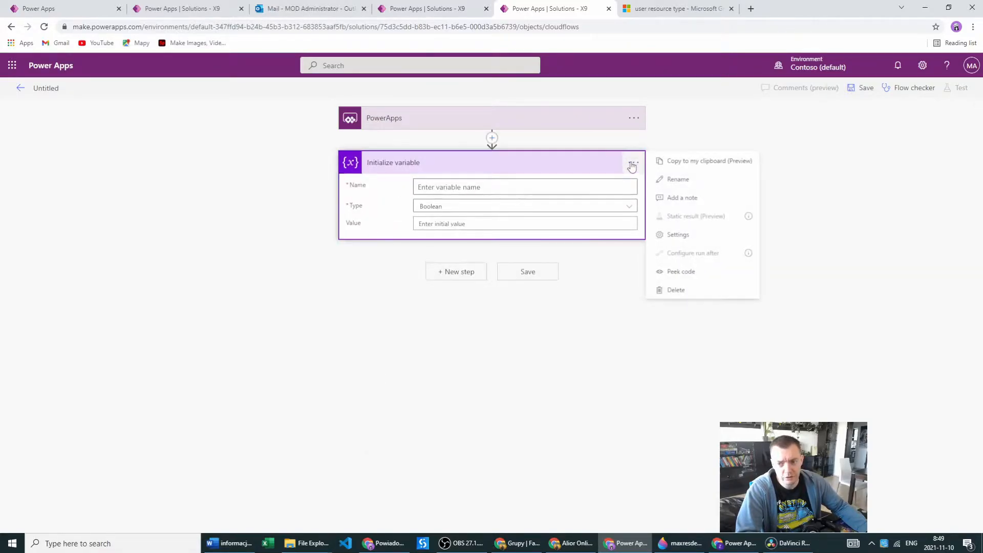
click(665, 180)
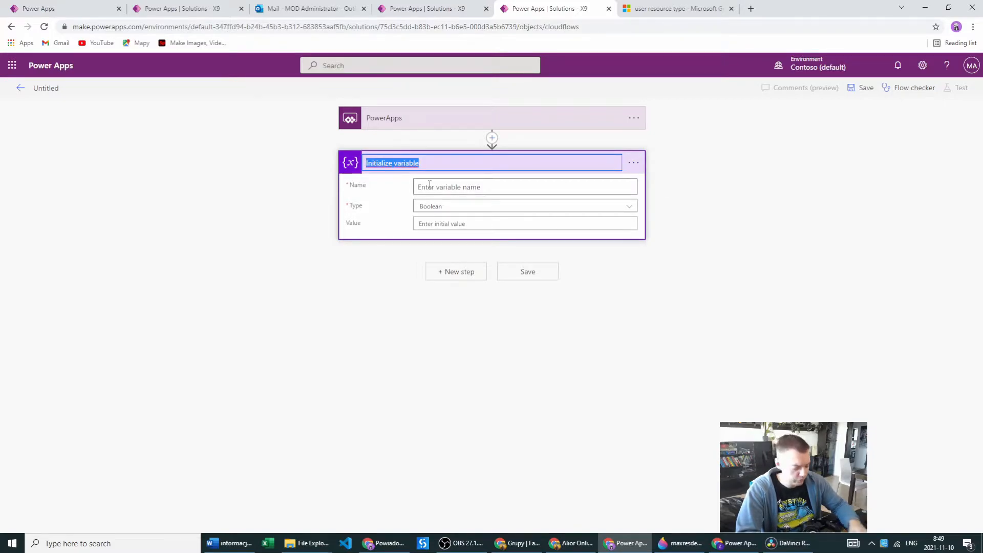
text(Email va)
key(BackSpace)
key(BackSpace)
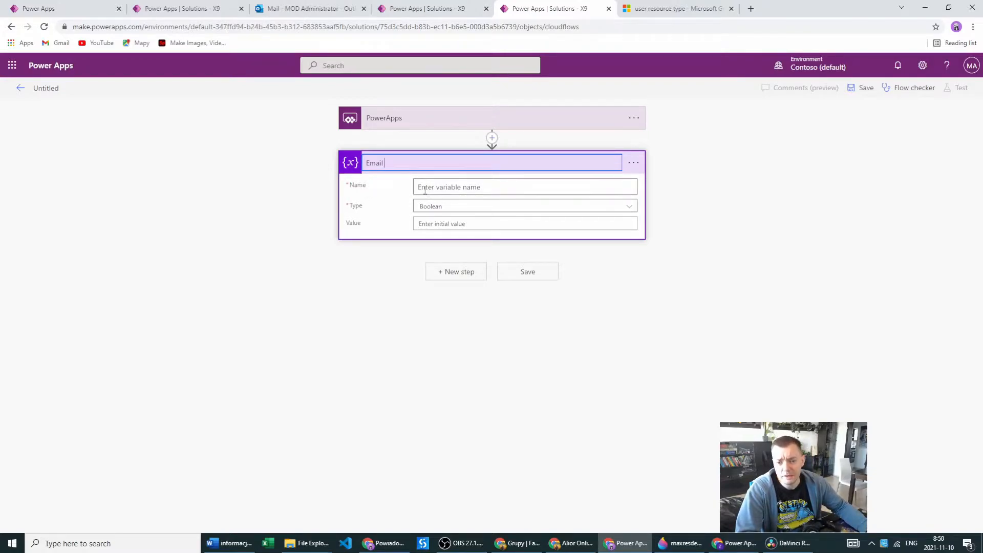
key(Return)
Name the variable in the Email action Email, set its type to String, and fill its value with Ask in PowerApps.
click(449, 186)
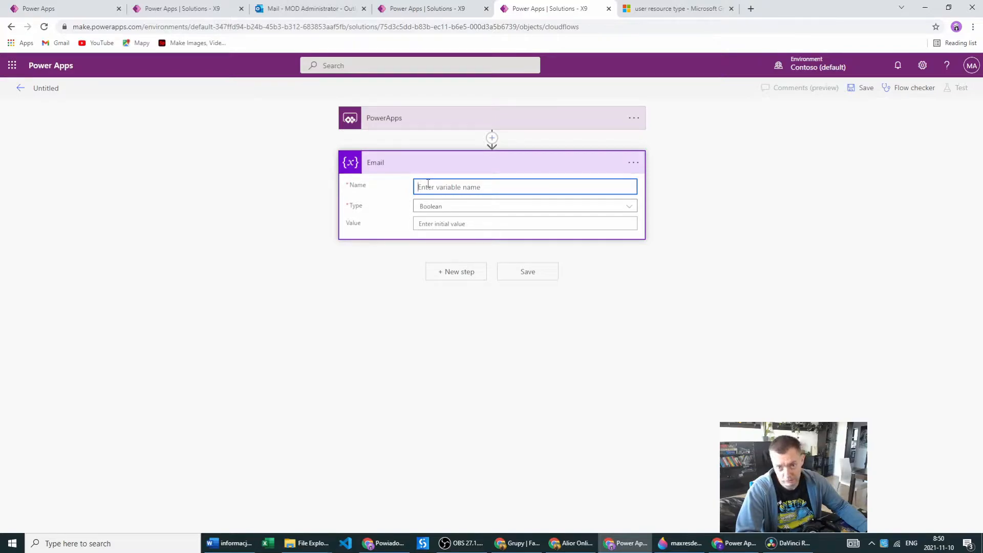
text(Email)
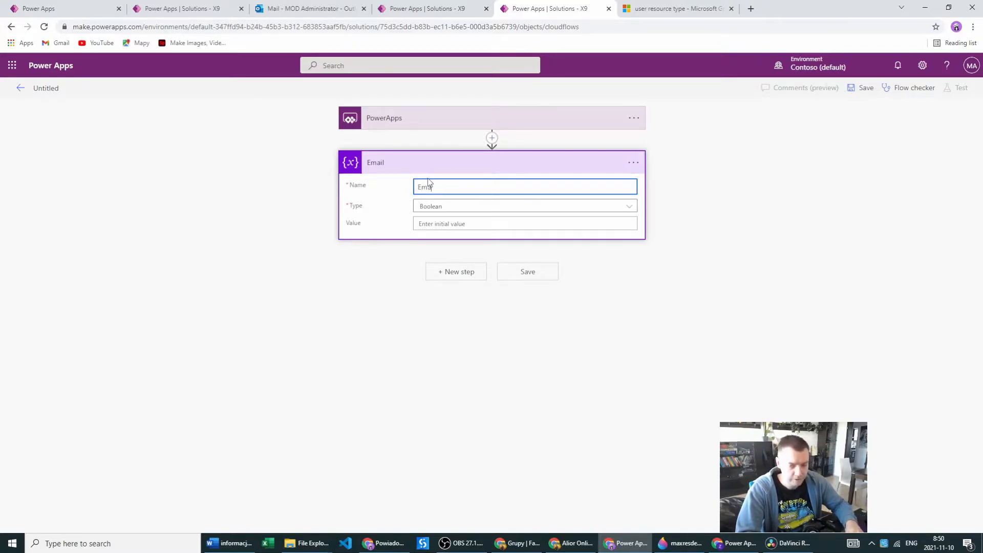
click(438, 207)
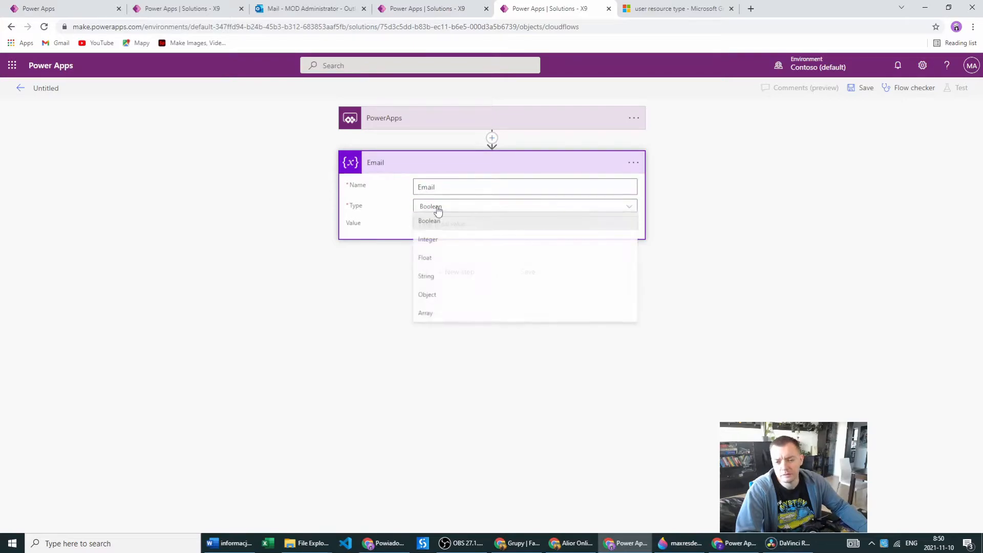
click(441, 277)
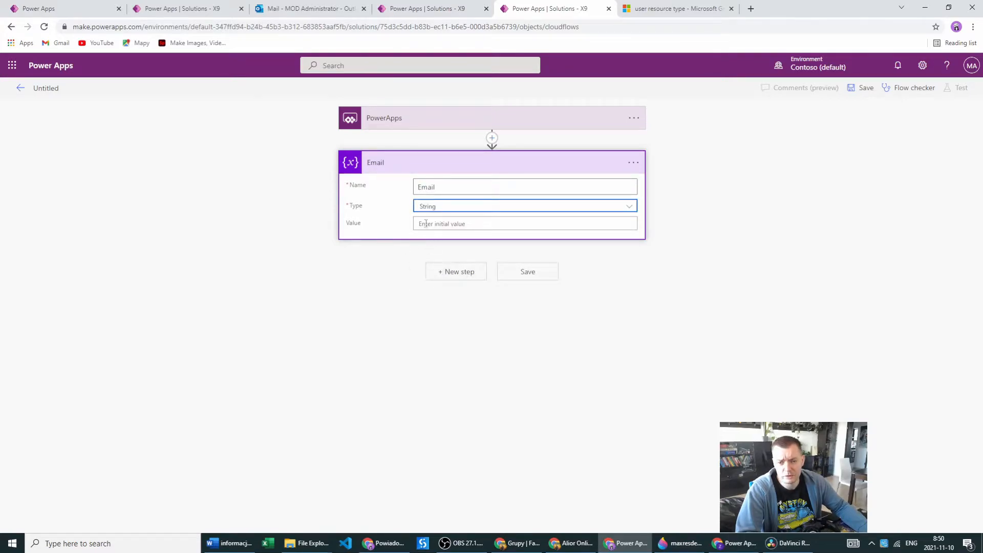
click(427, 222)
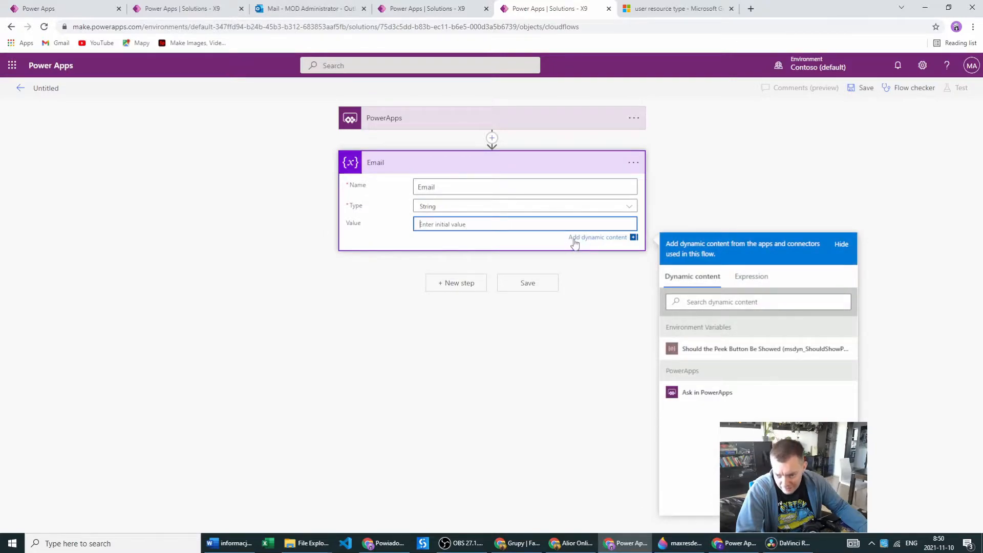
click(692, 400)
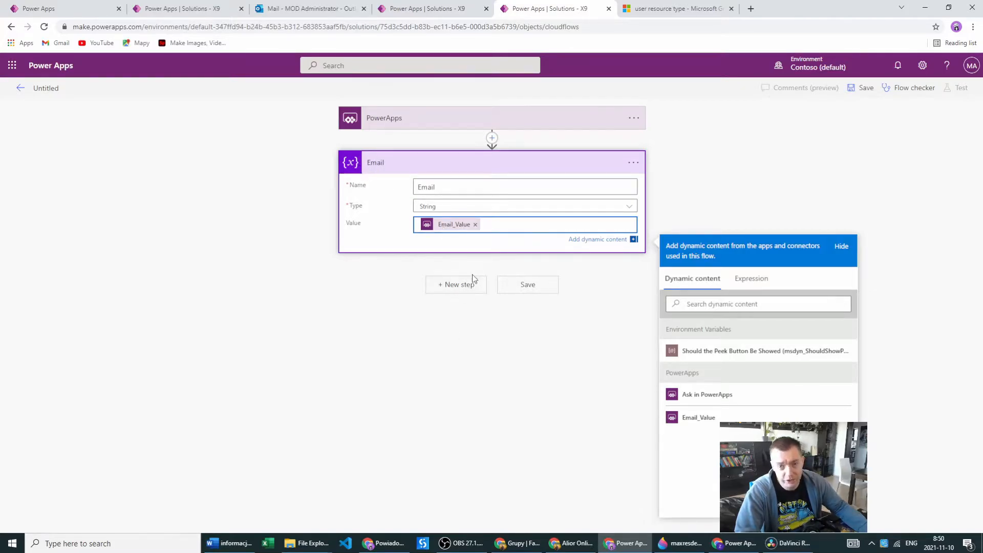
Add a second Initialize variable action after the Email action.
click(448, 292)
click(448, 287)
text(var)
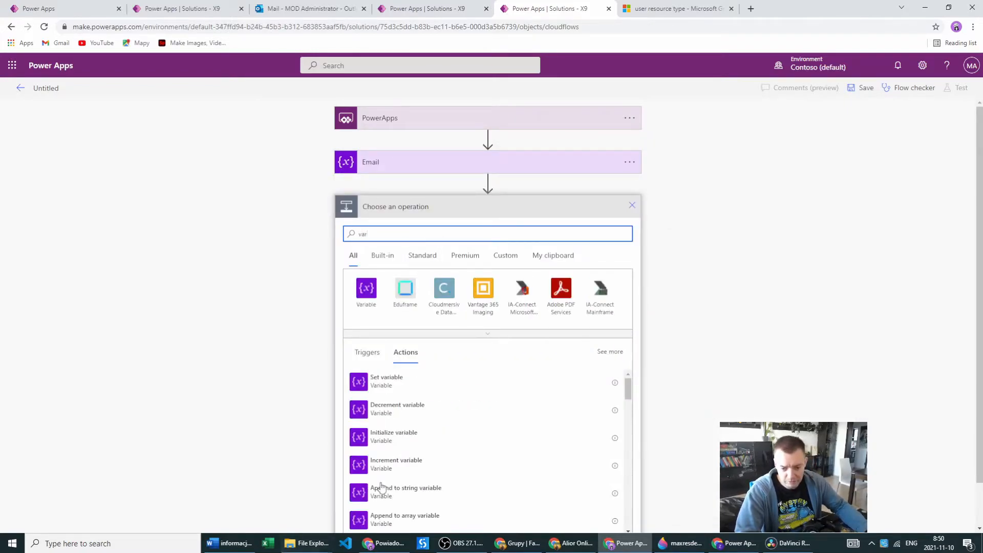
click(382, 438)
Name the second variable Commodity, set its type to String, and fill its value with Ask in PowerApps.
click(431, 230)
text(Commodity)
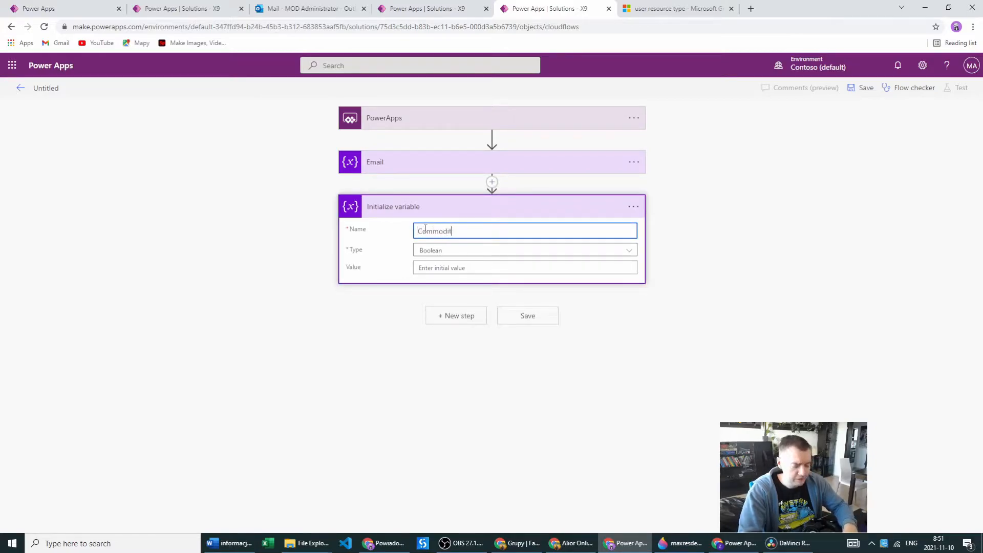
click(428, 251)
click(423, 323)
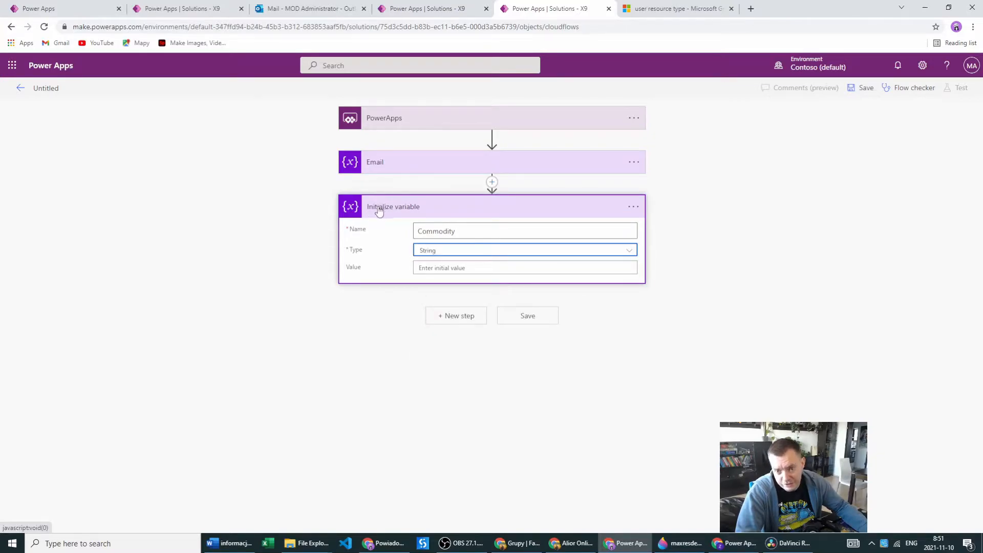
click(443, 267)
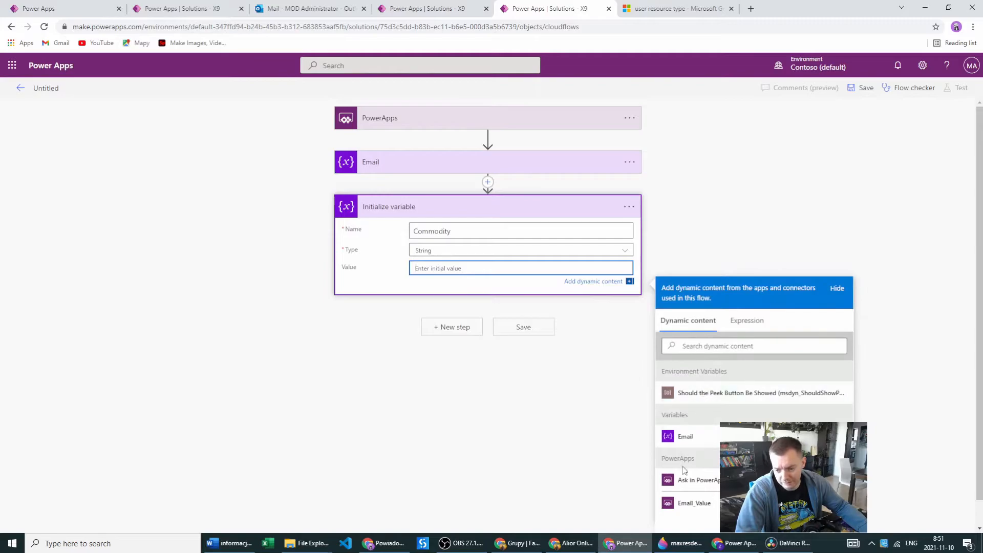
click(686, 480)
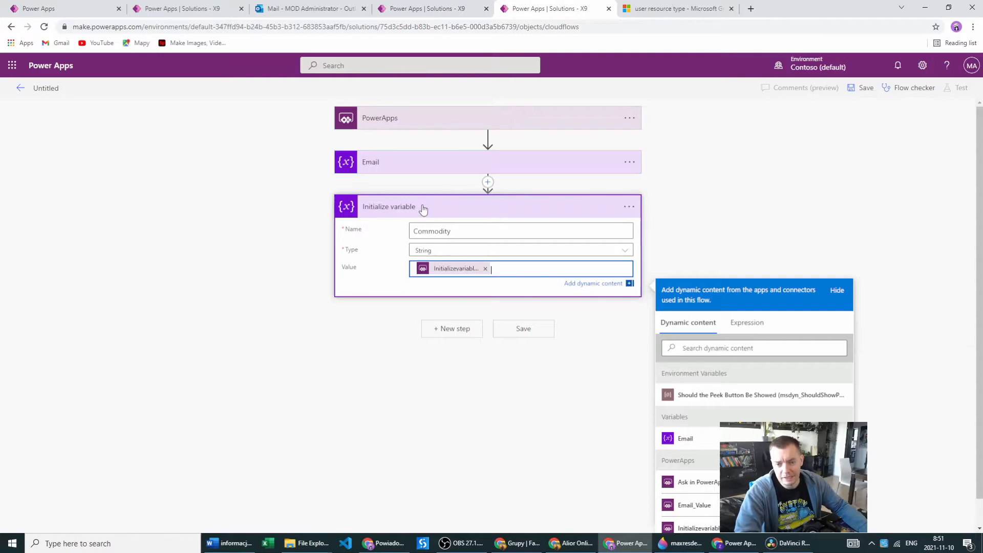
Rename the second Initialize variable action to Commodity.
click(588, 206)
click(634, 206)
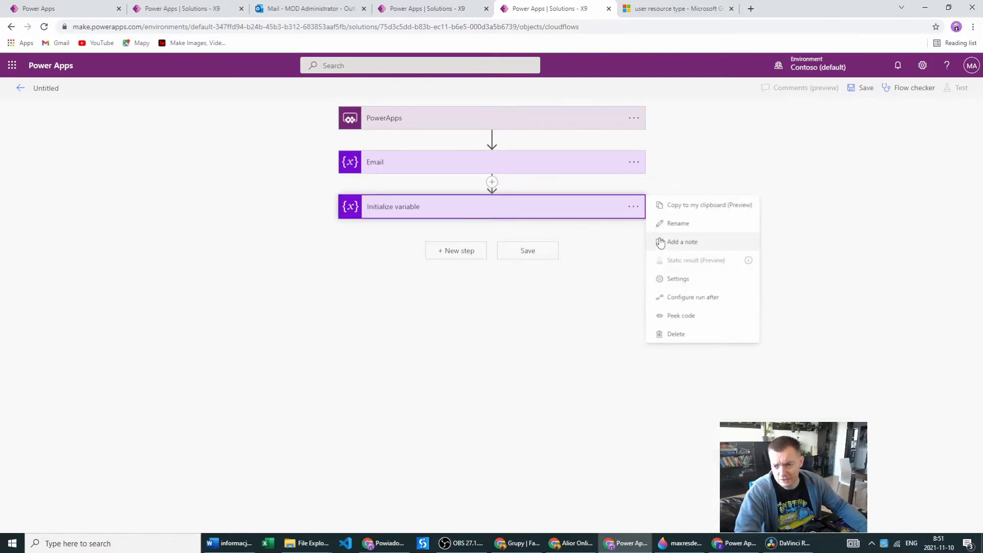
click(671, 232)
text(Commodity)
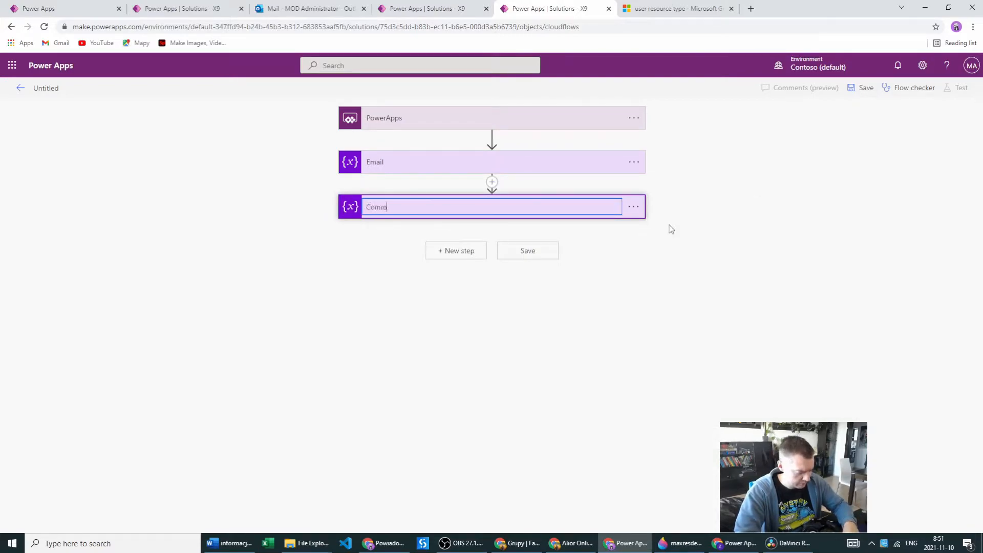
key(Return)
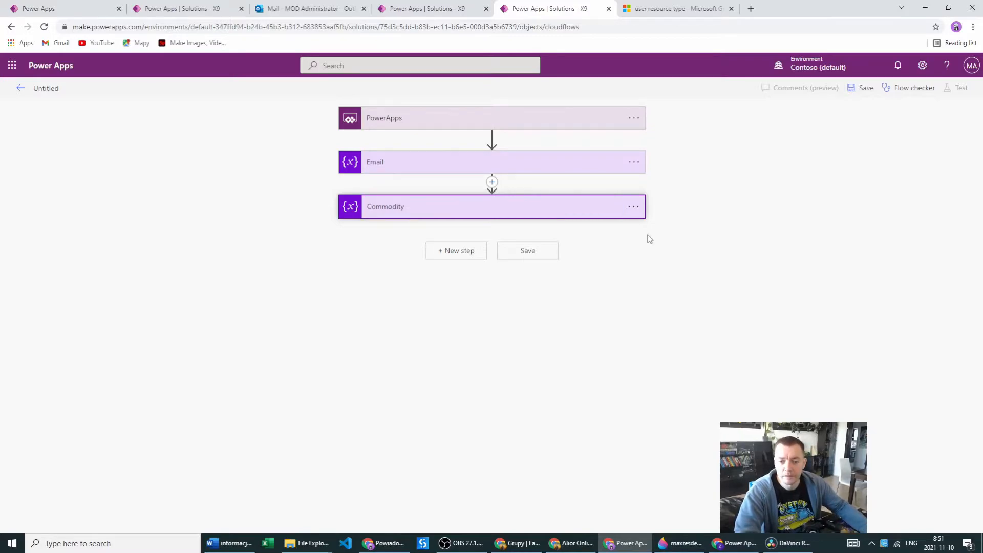
Fill the Commodity variable's value with the existing Initializevariable_Value parameter from PowerApps.
click(590, 217)
click(489, 267)
scroll(692, 487, down, 1)
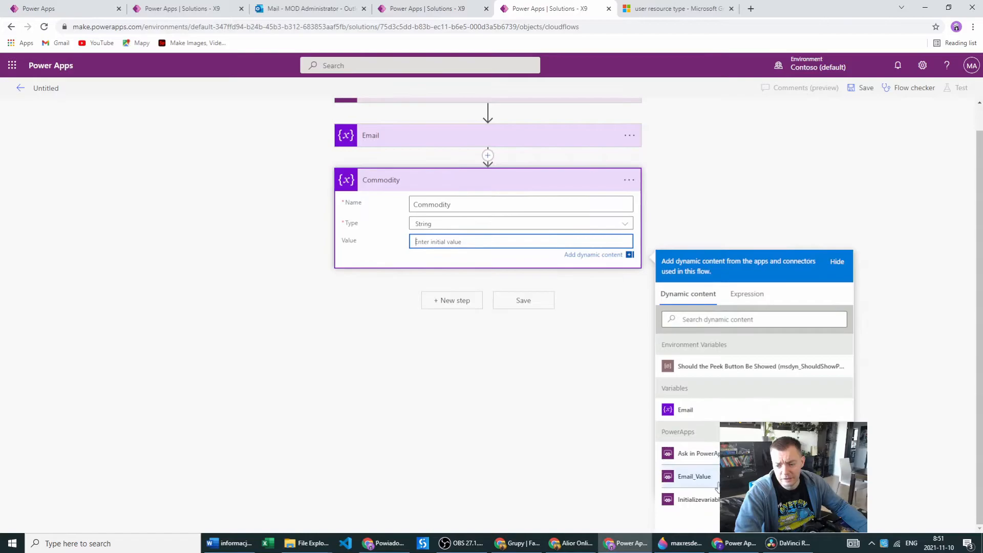
click(693, 503)
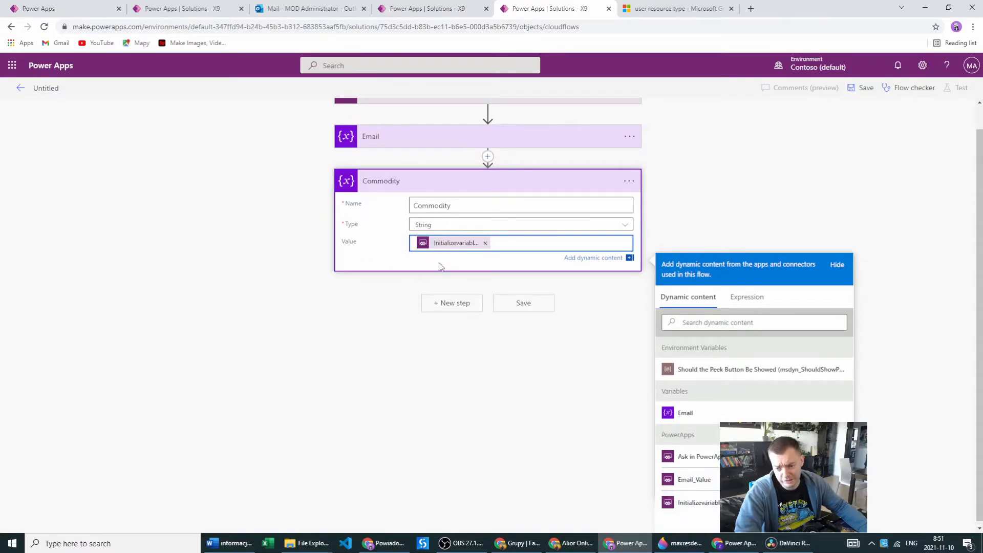
Add an Office 365 Outlook Send an email (V2) action after the Commodity action.
click(434, 304)
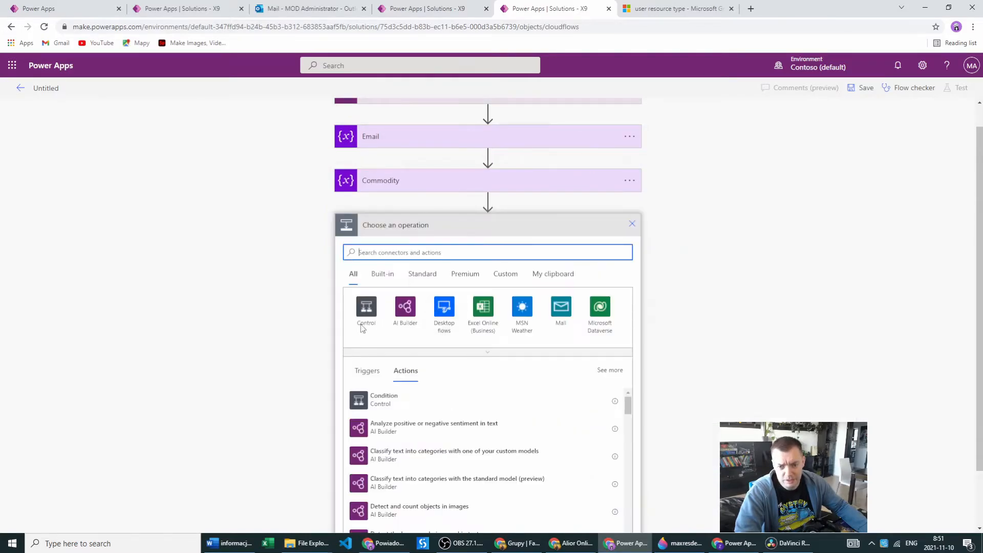
text(outl)
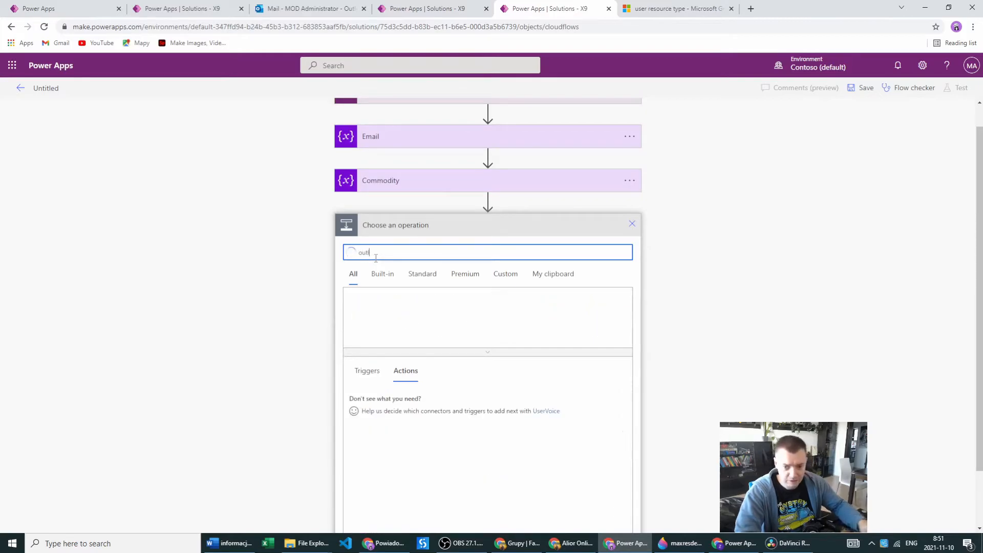
click(401, 312)
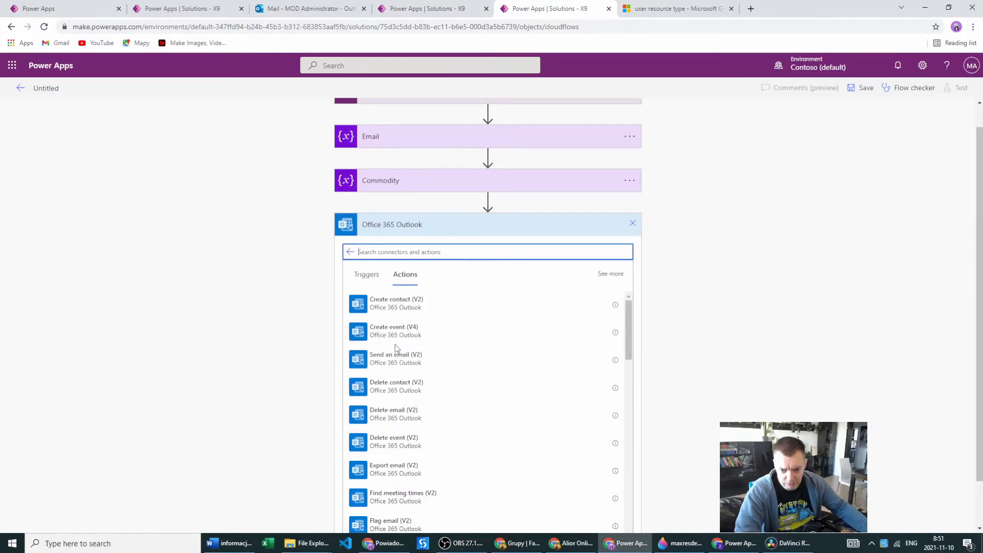
click(529, 353)
Set the email action's recipient to the PowerApps dynamic value Email_Value.
click(467, 274)
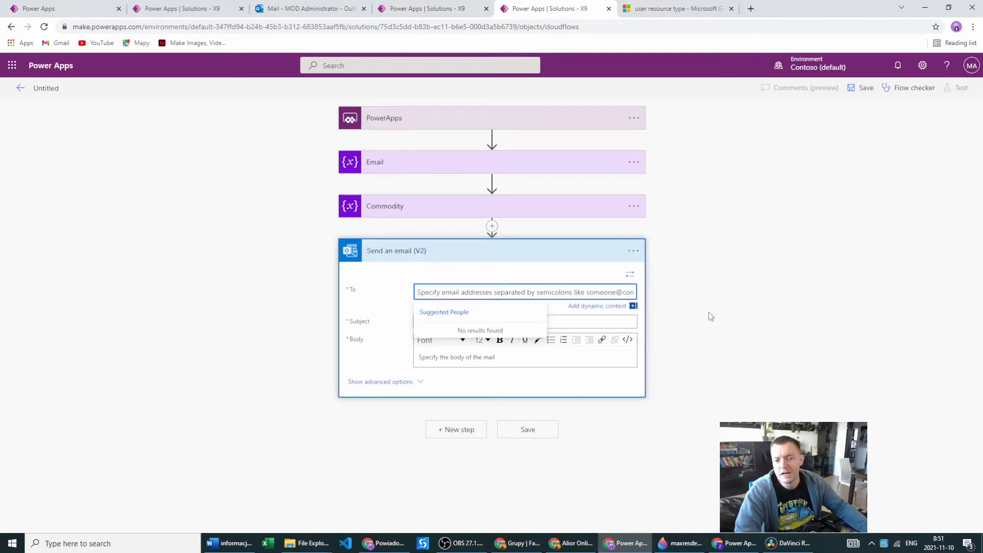
click(595, 306)
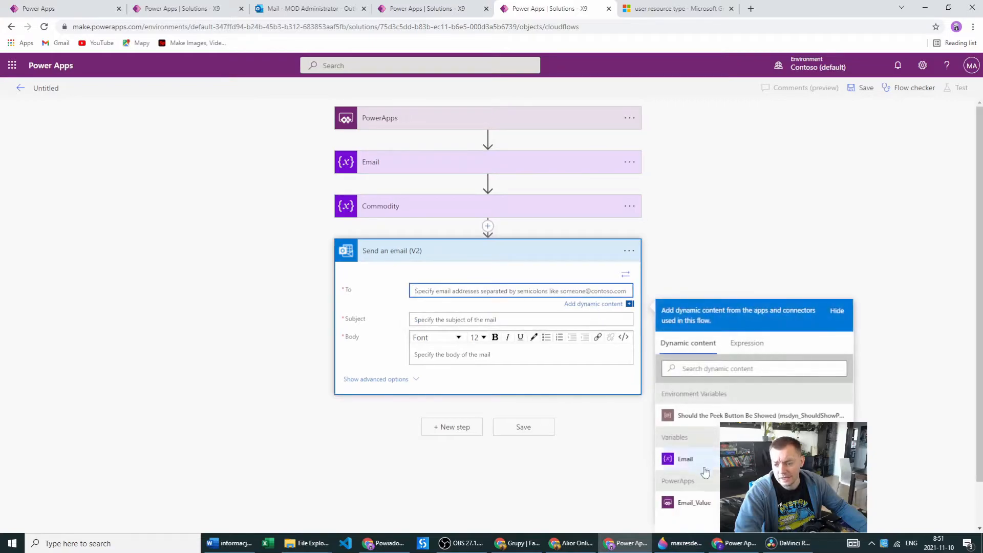
scroll(695, 513, down, 1)
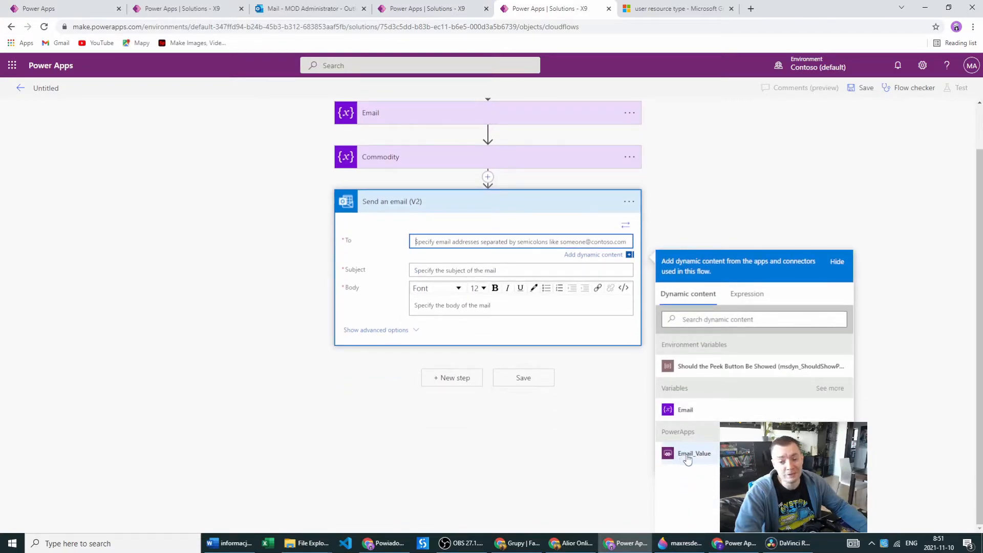
click(691, 453)
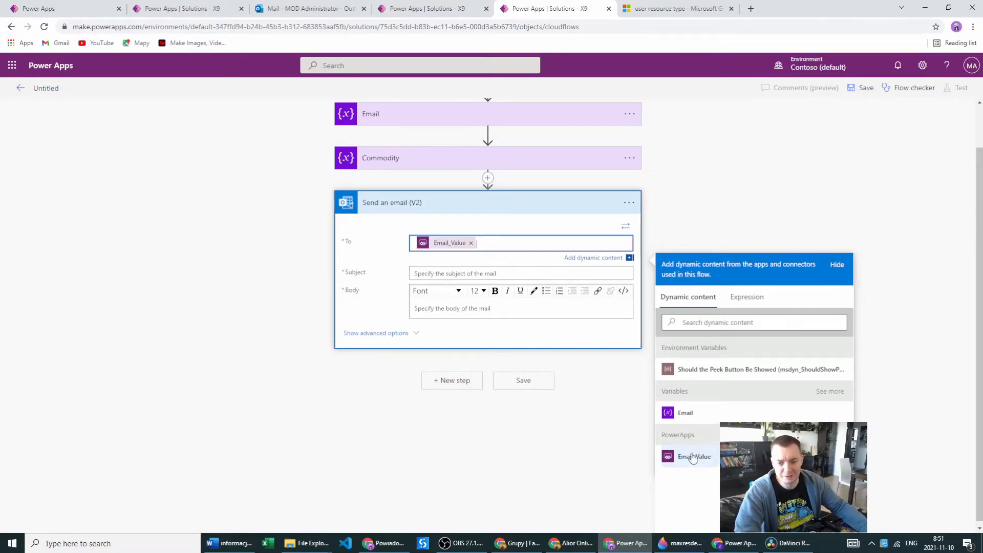
Set the email subject to "New Commodity is available for transport".
click(424, 273)
text(New Commodity)
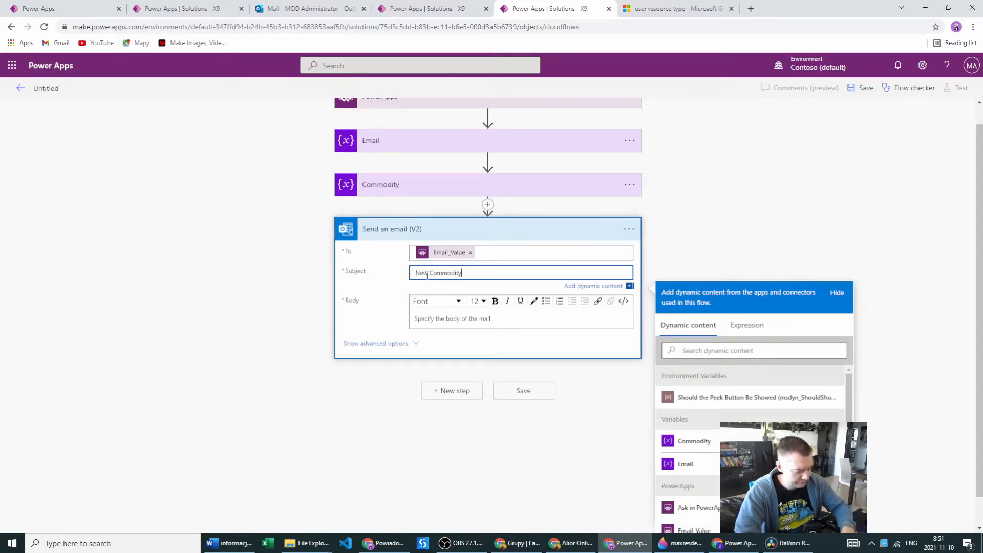
text( is available for)
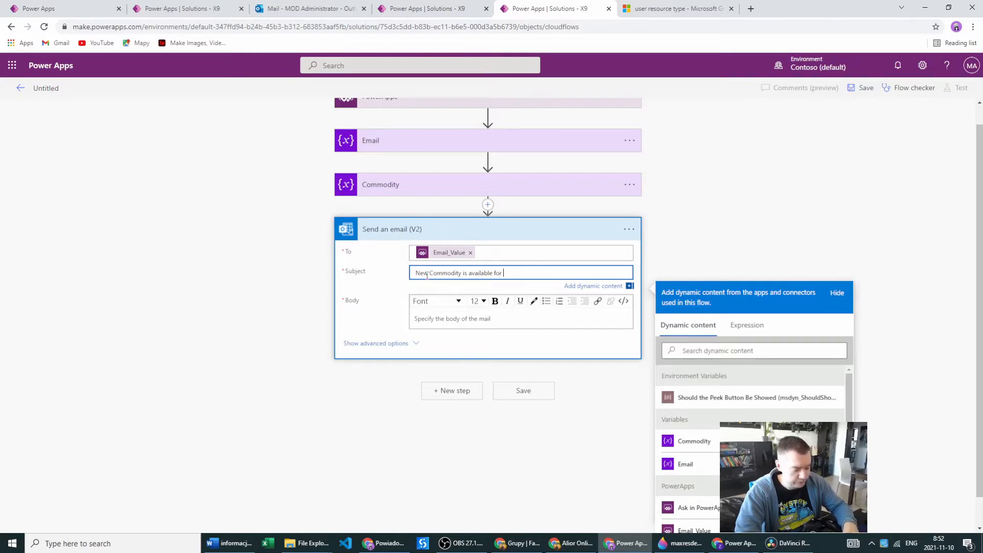
text( transp)
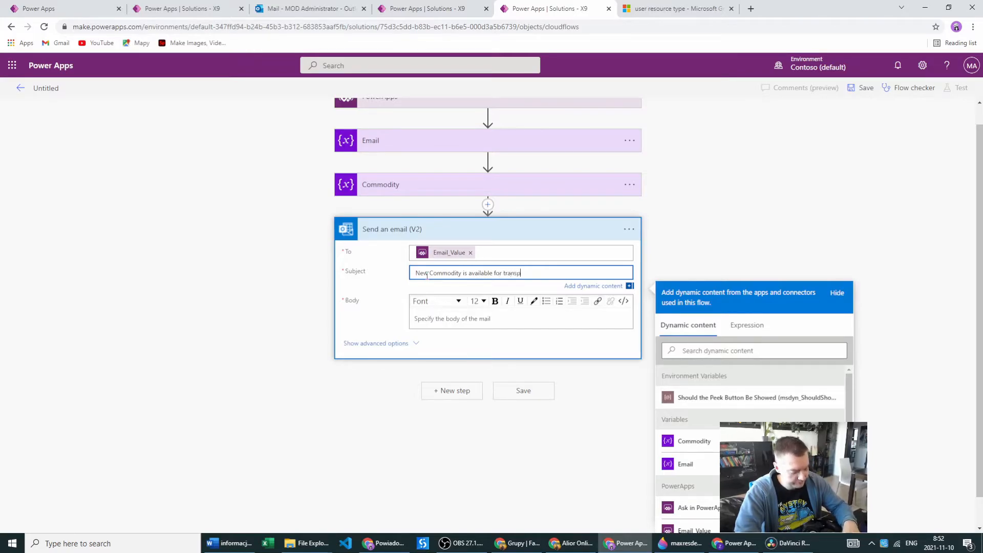
text(ort)
Write "Hello," in the email body, followed by a line reading "Commodity:", the Commodity variable, and "is waiting for the transport,".
click(417, 325)
text(Hi)
text(llo)
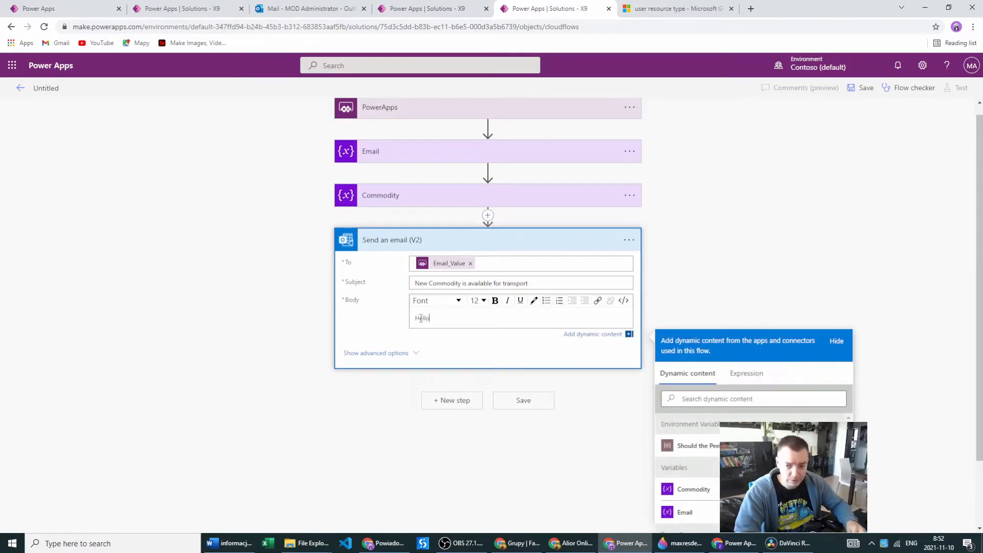
text(,)
key(Return)
text(Commodity:)
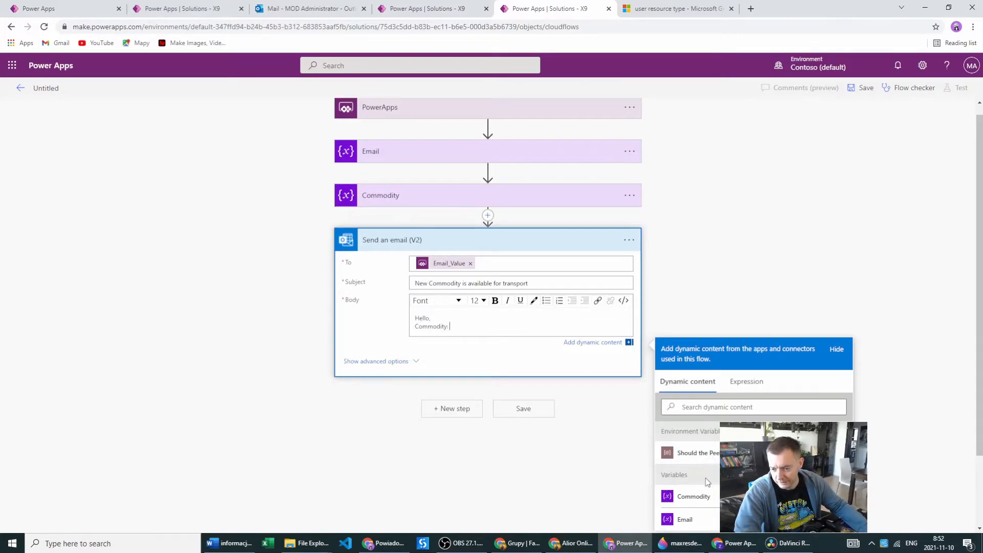
click(699, 501)
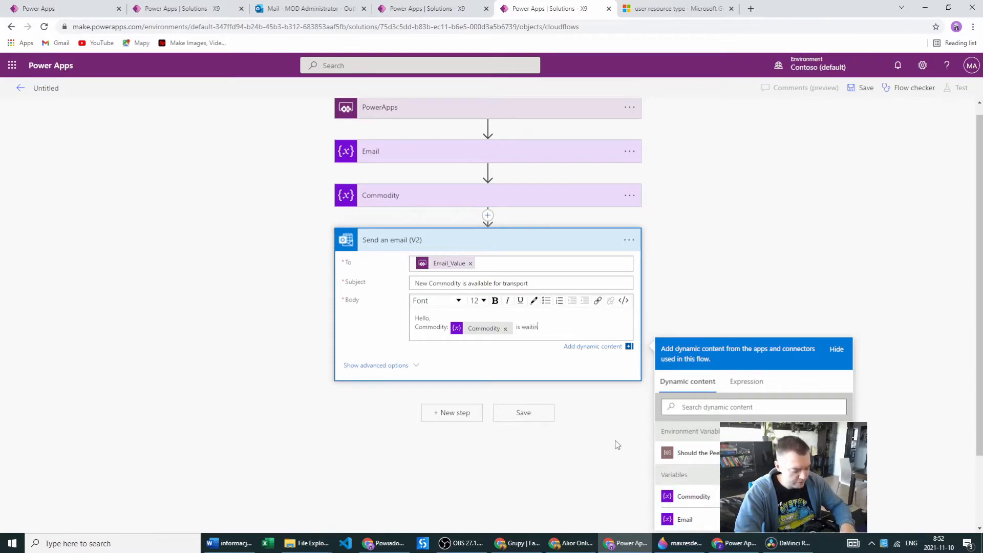
text(is waiting for the transport,)
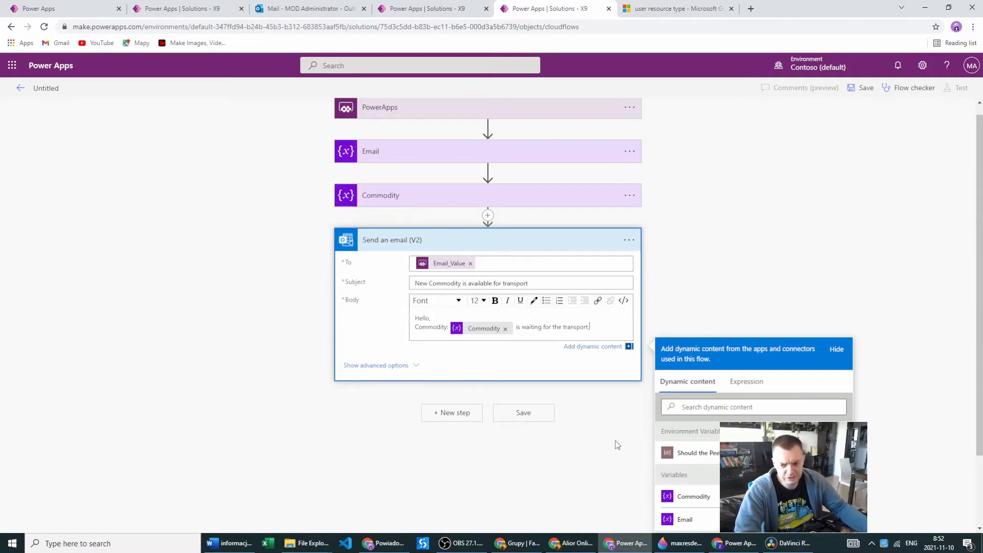
Close the email body with a blank line, "Best Regards" and "System (T-100)" on separate lines.
key(Return)
key(Return)
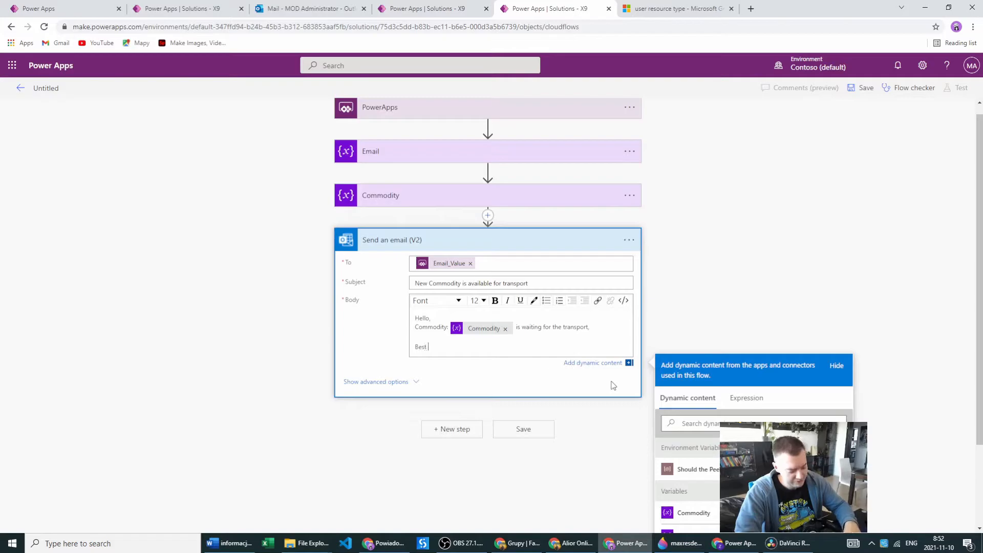
text(Best Regards)
key(Return)
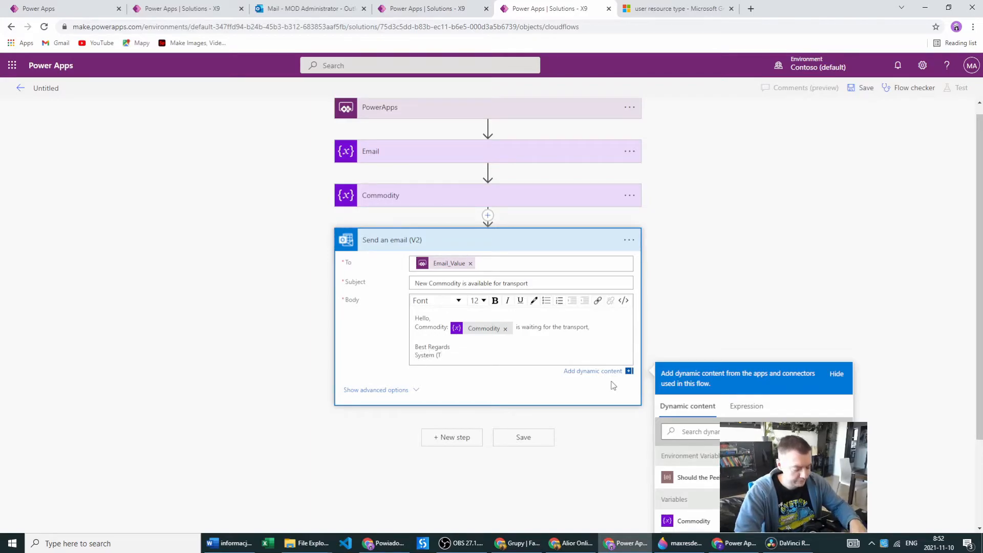
text(100)
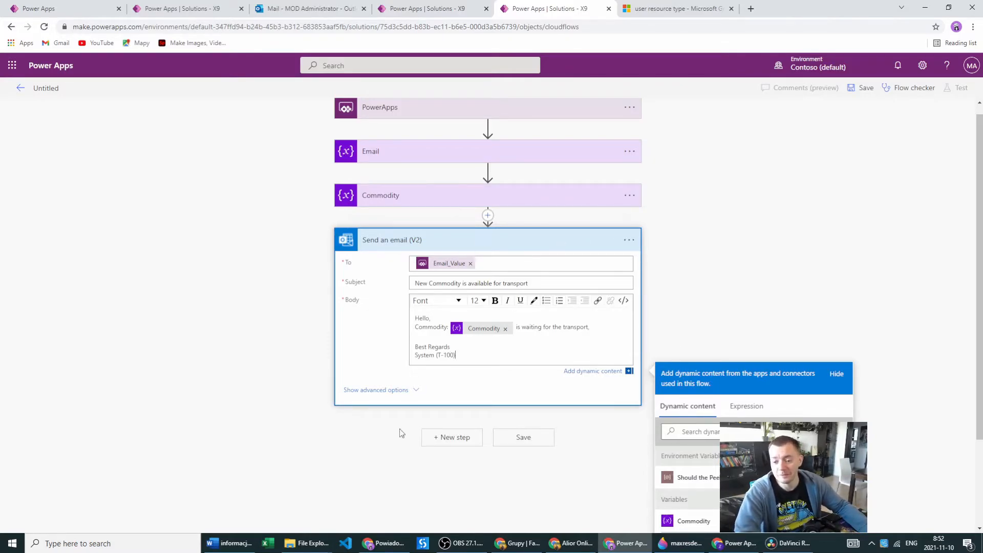
Name the flow "Commodity Flow #2" and save it.
click(57, 86)
key(ctrl+a)
text(Commodity Flow @)
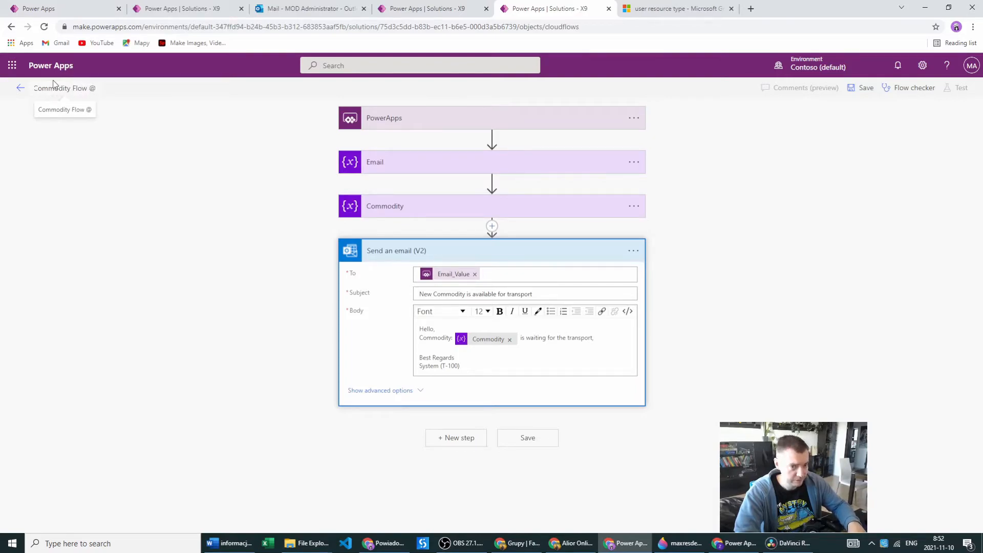
key(BackSpace)
text(#2)
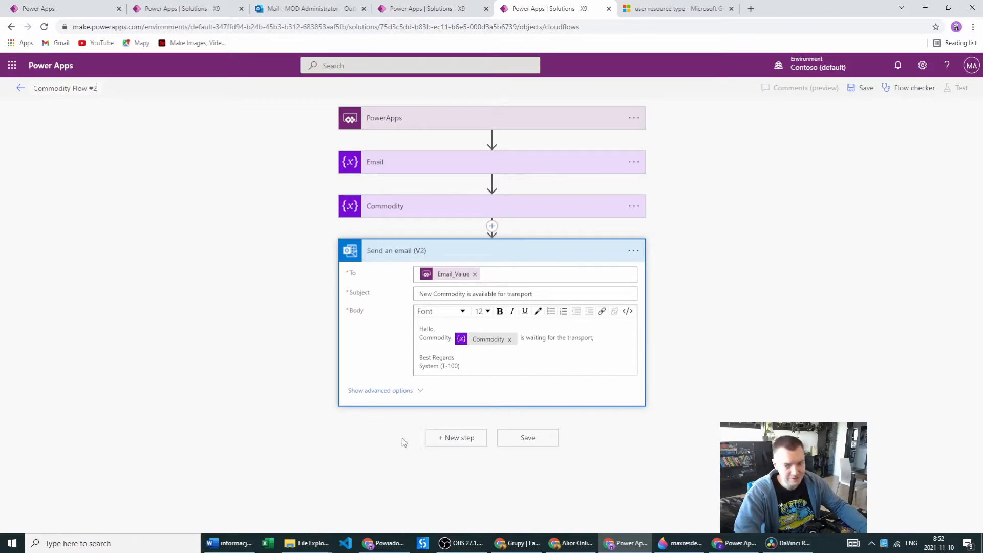
click(535, 441)
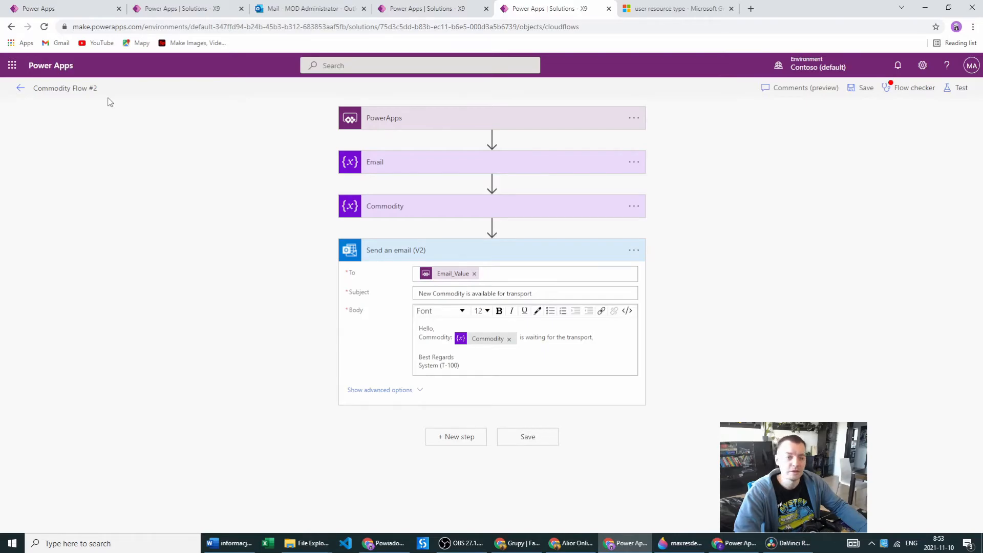
Switch to the canvas app and attach the Commodity Flow #2 flow to the button's OnSelect action.
click(60, 7)
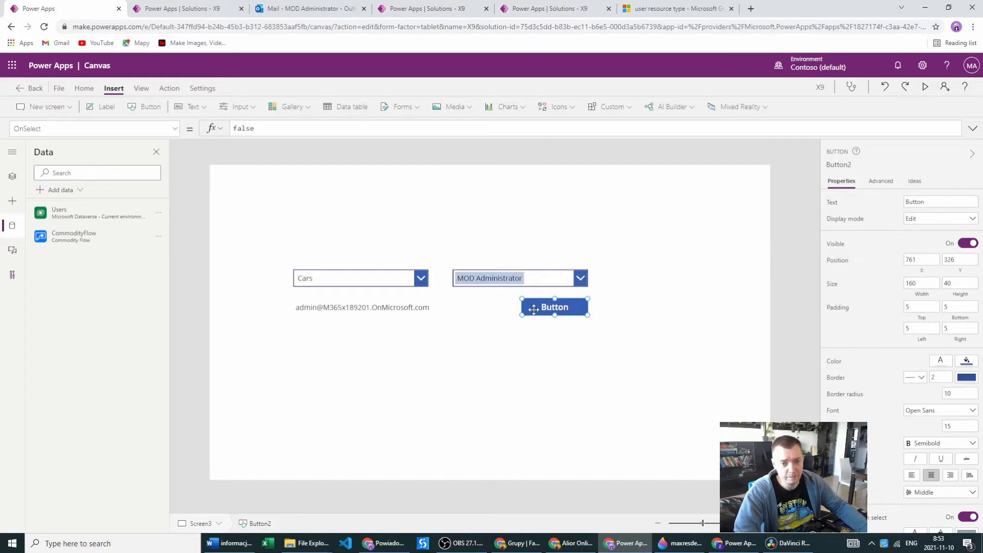
click(168, 89)
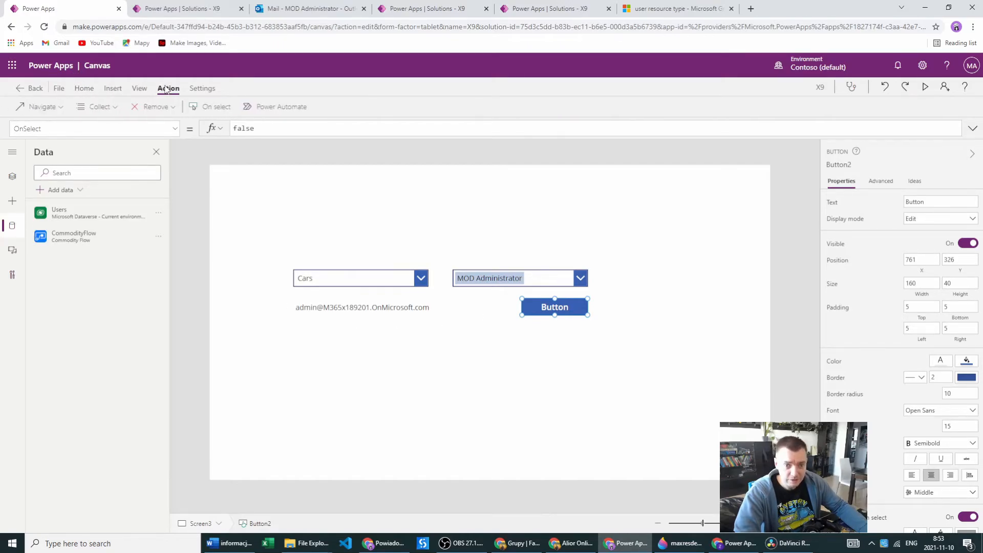
click(274, 108)
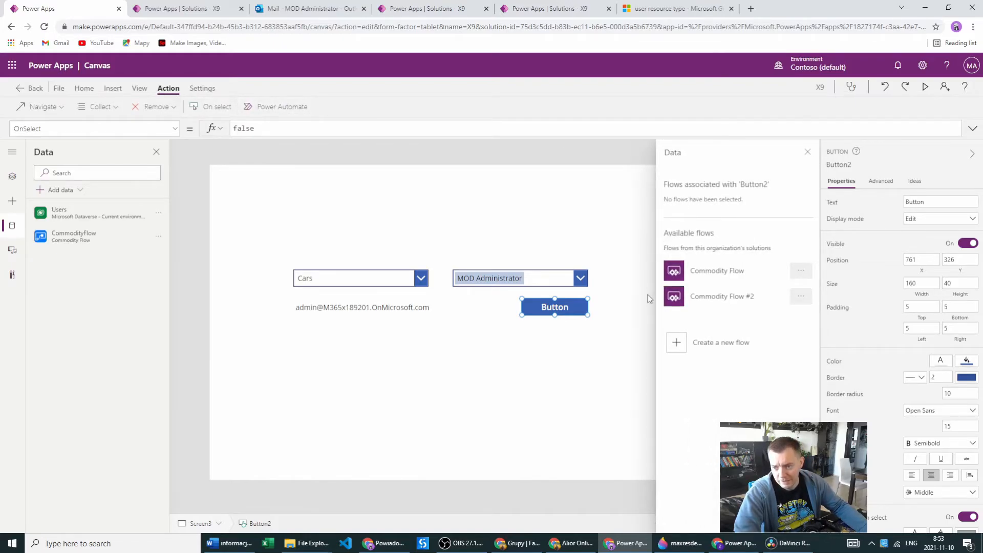
click(719, 304)
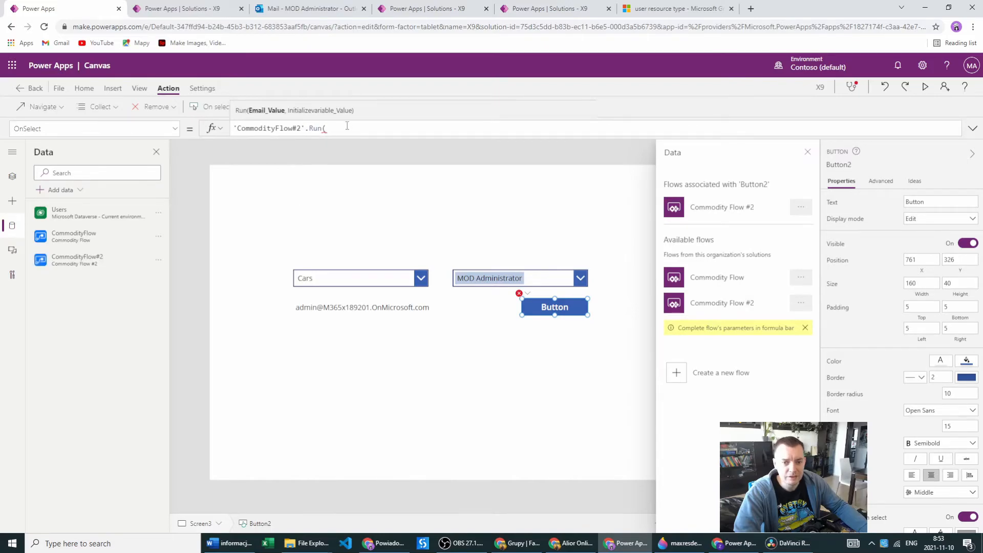
drag(326, 128, 233, 128)
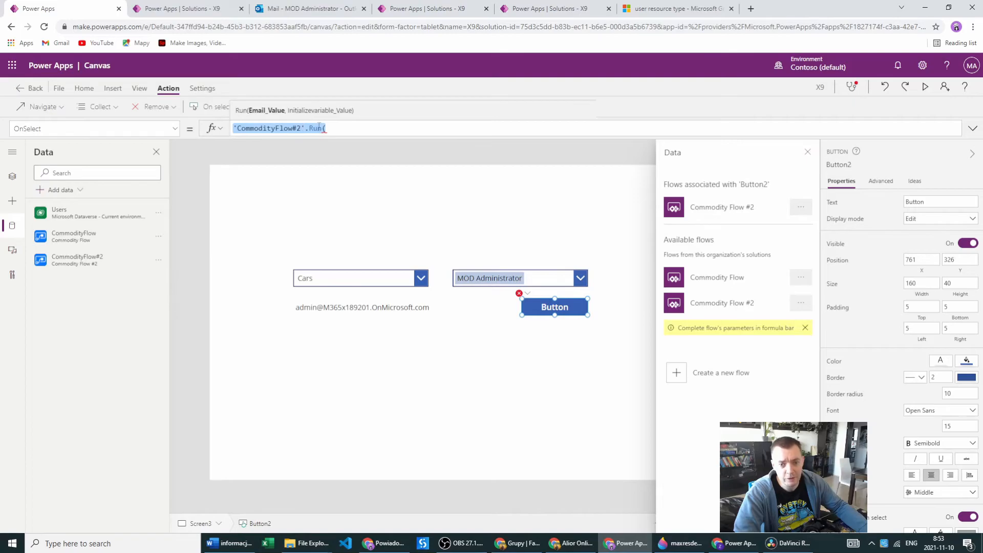
click(257, 127)
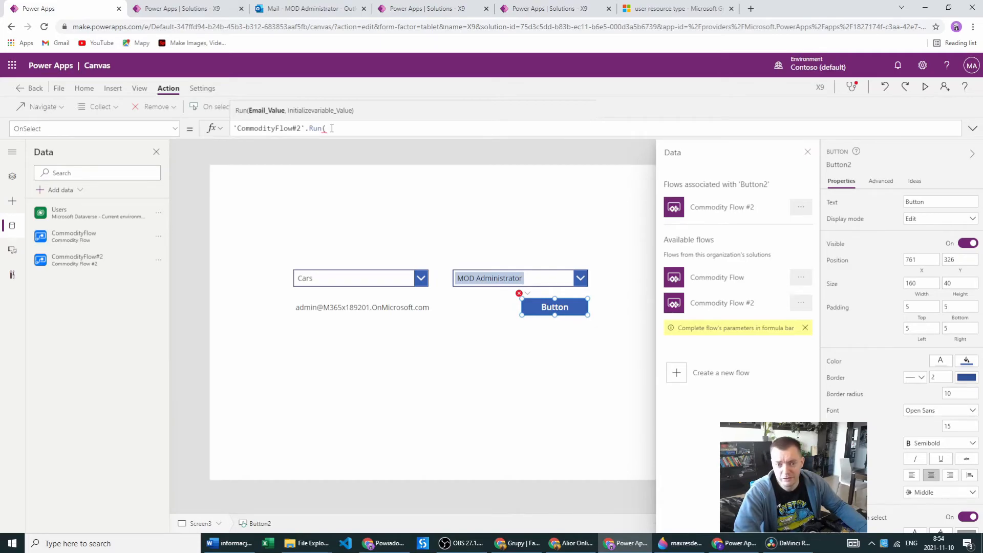
Copy the email label's LookUp formula into the button's 'CommodityFlow#2'.Run call as the Email_Value argument.
click(358, 309)
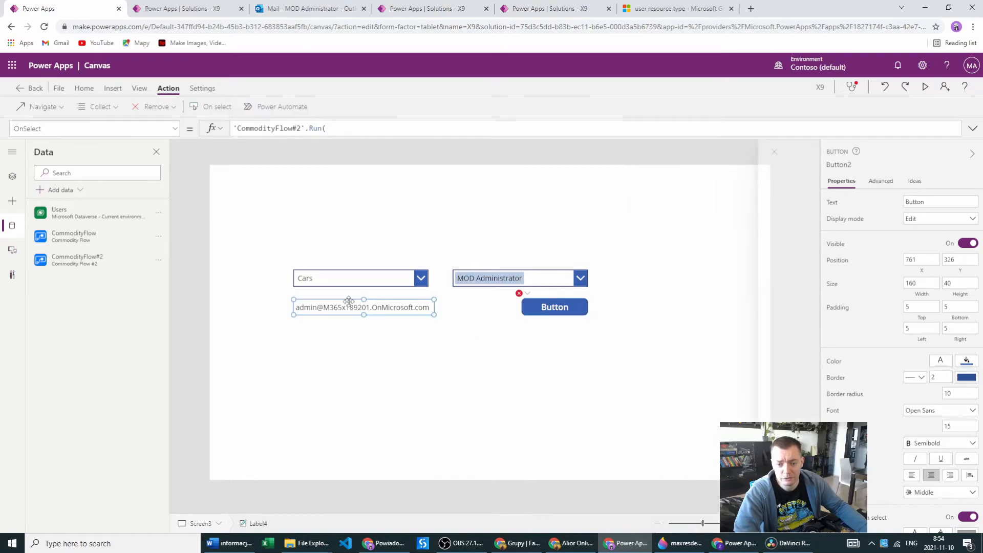
drag(491, 128, 232, 128)
key(ctrl+c)
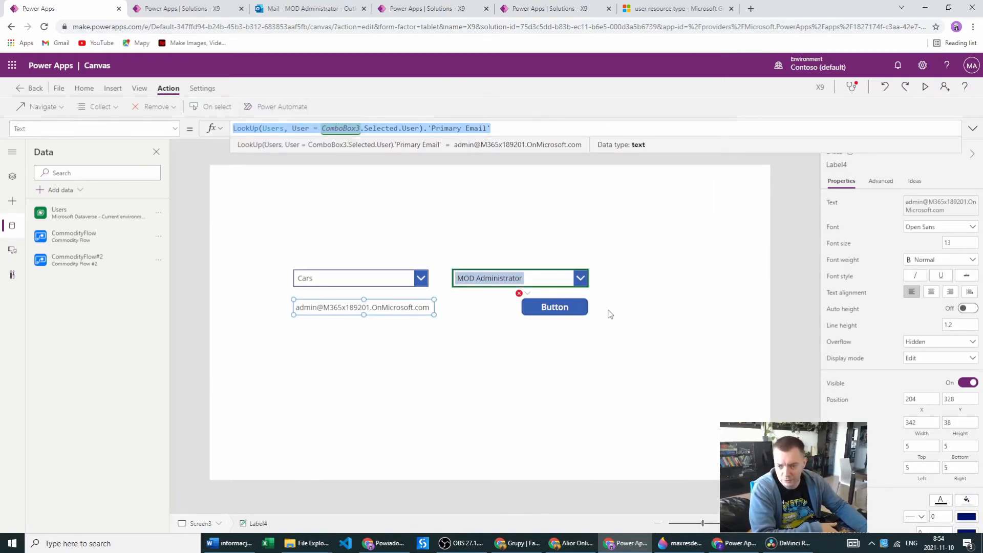
click(574, 299)
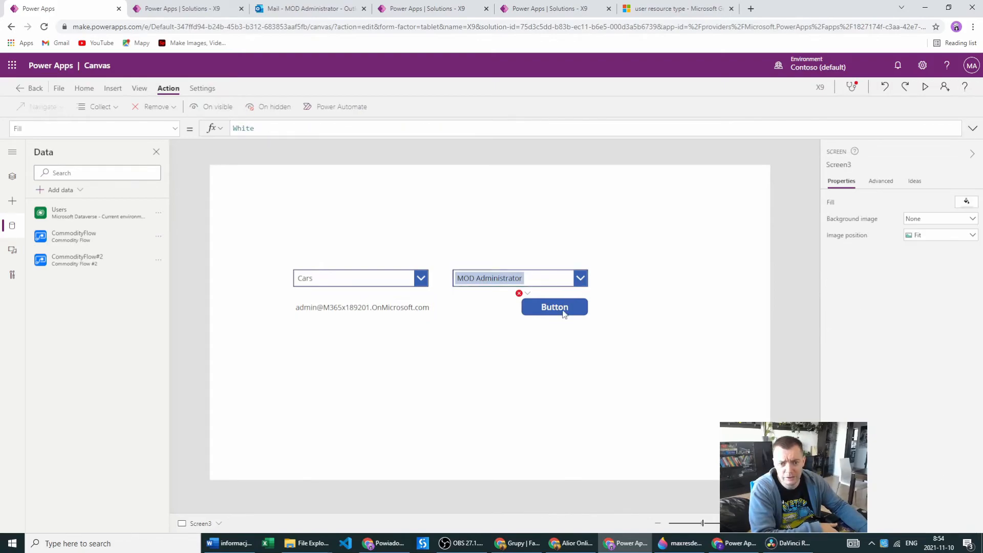
click(563, 311)
click(373, 130)
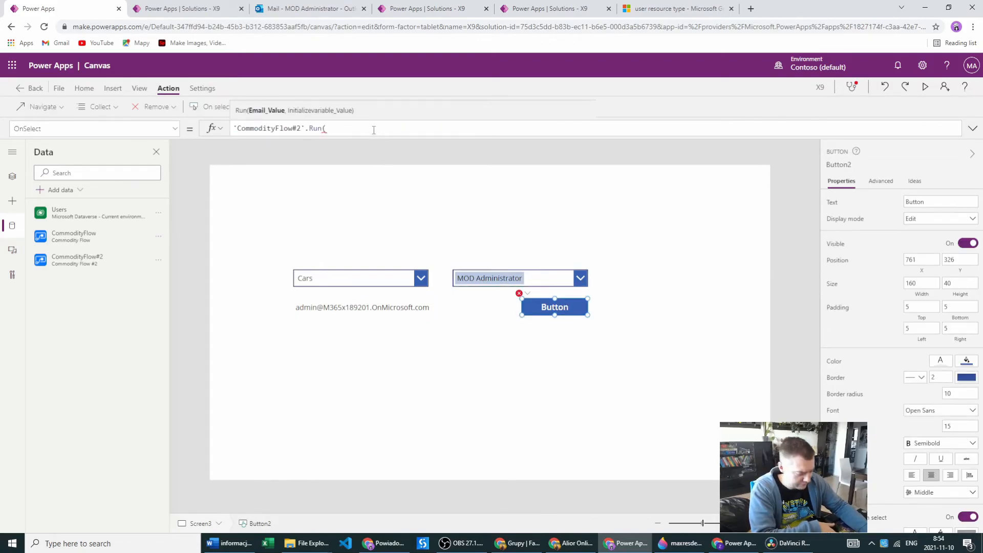
key(ctrl+v)
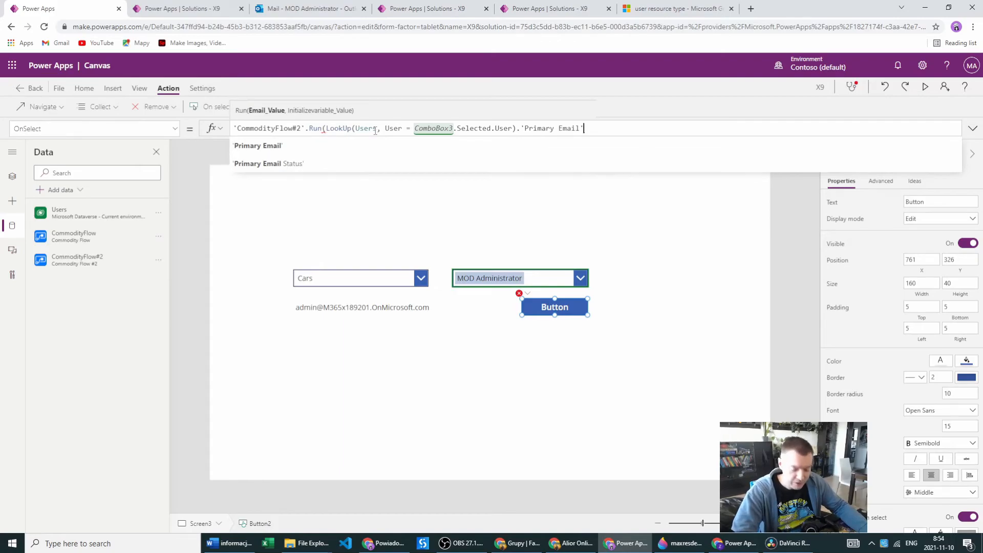
Add Dropdown3.Selected.Value as the Initializevariable_Value argument of the button's 'CommodityFlow#2'.Run call and close the parenthesis.
text(,)
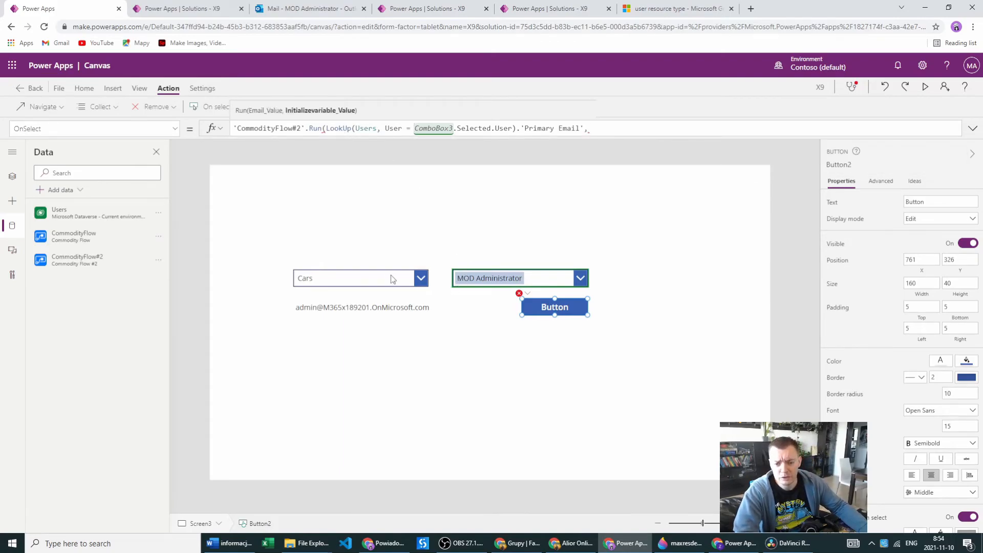
click(324, 279)
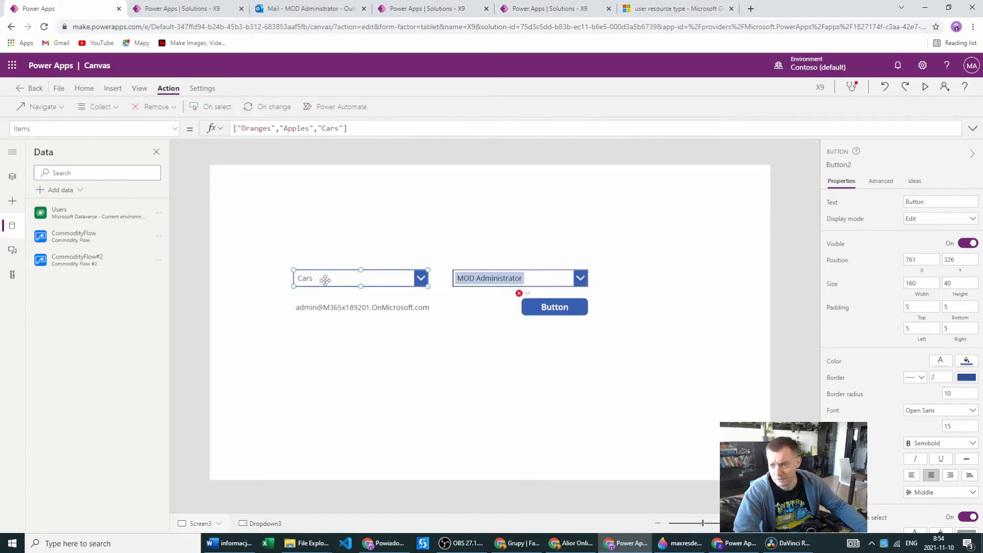
click(557, 305)
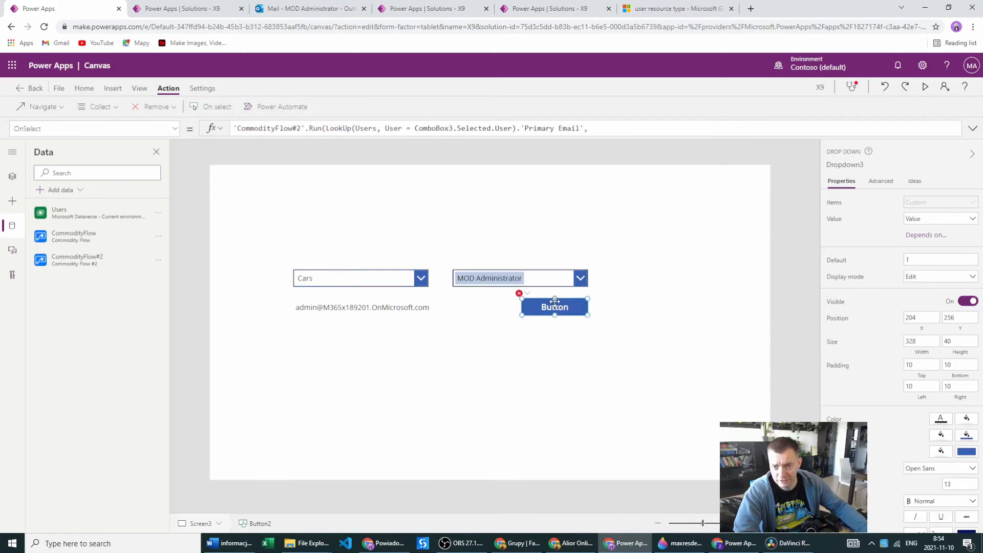
click(615, 129)
text(Dropdown)
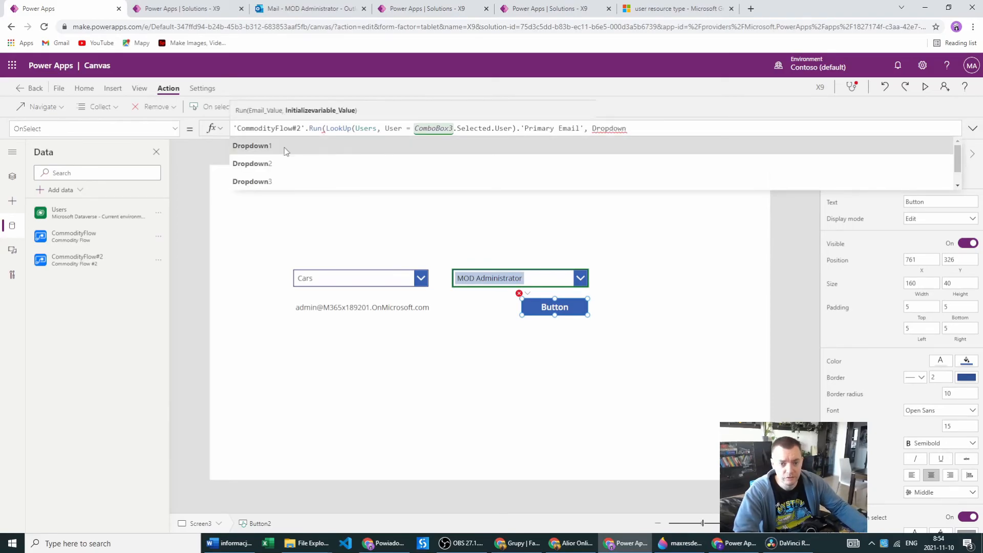
click(272, 181)
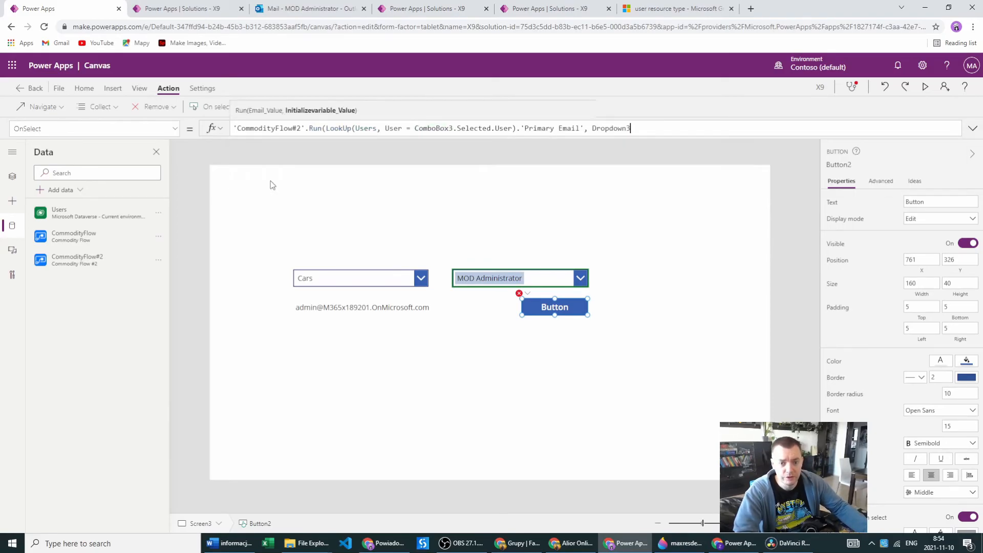
text(.Sele)
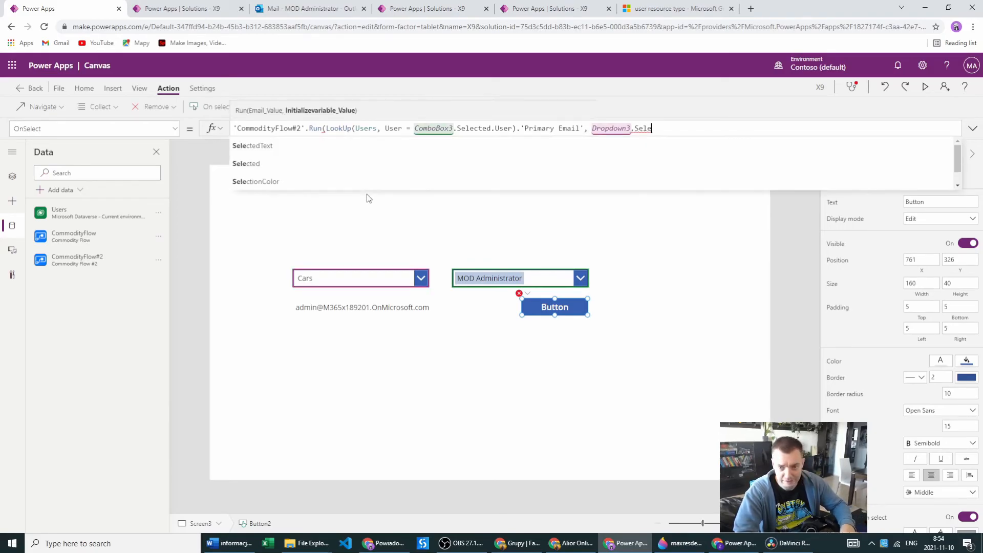
click(232, 165)
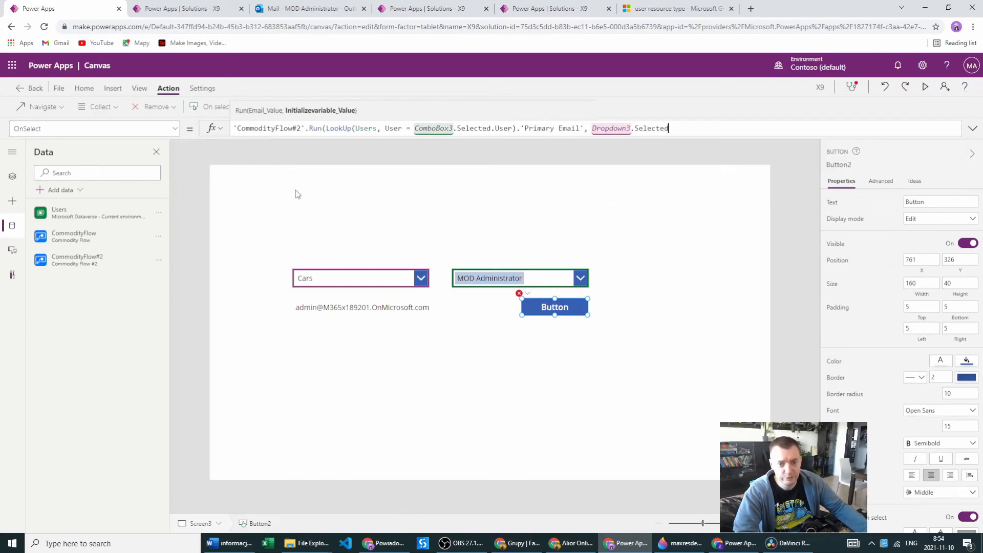
text(.)
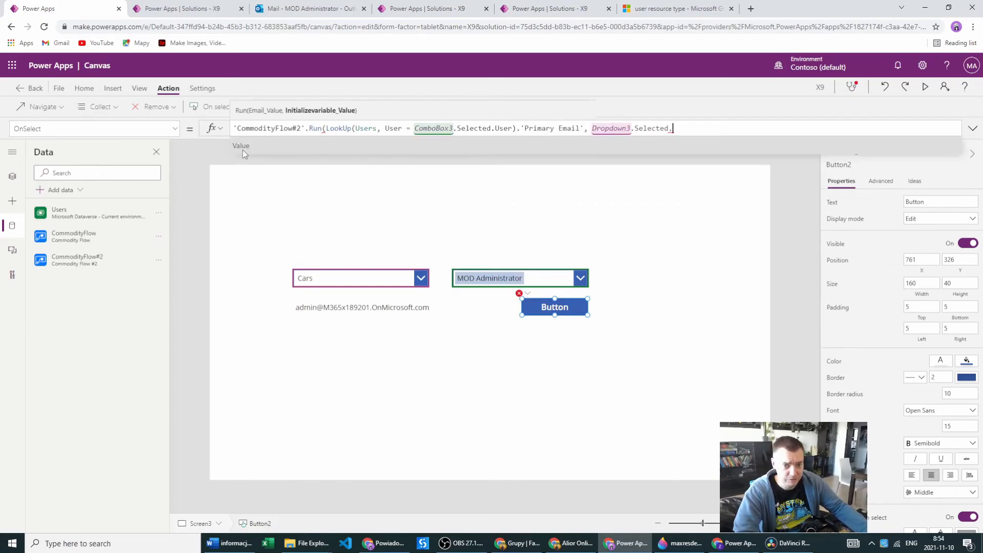
click(260, 152)
text())
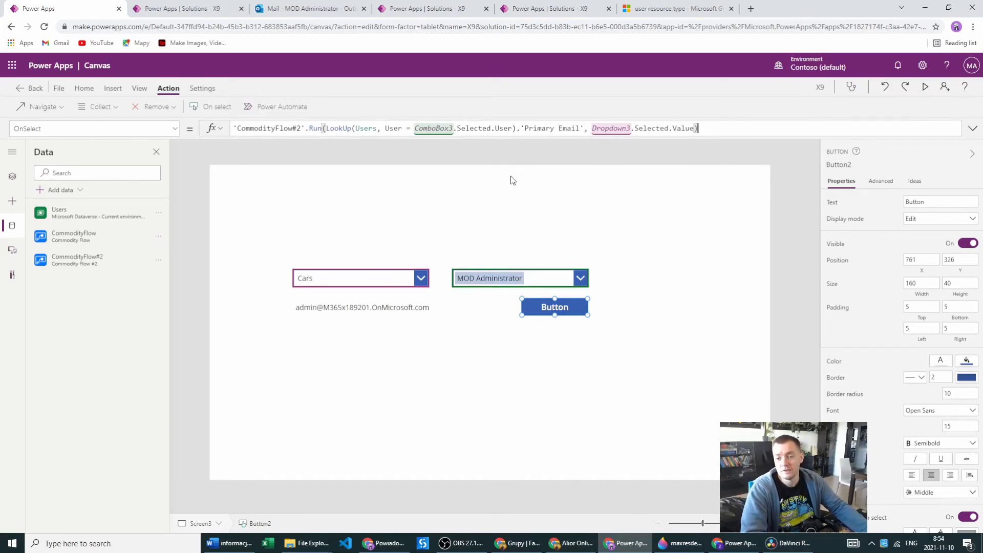
Preview the app and trigger Commodity Flow #2 with the button, keeping Cars and MOD Administrator selected.
click(925, 87)
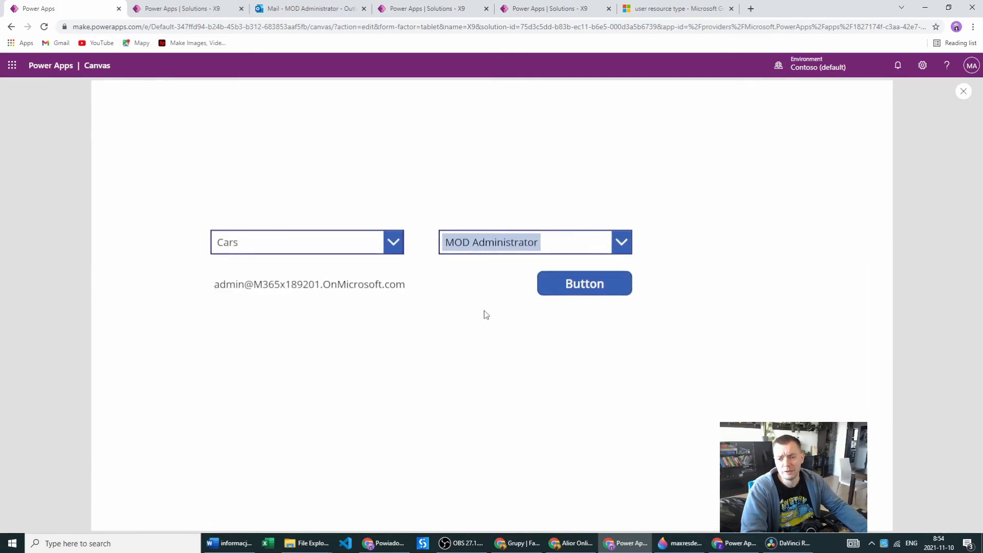
click(584, 284)
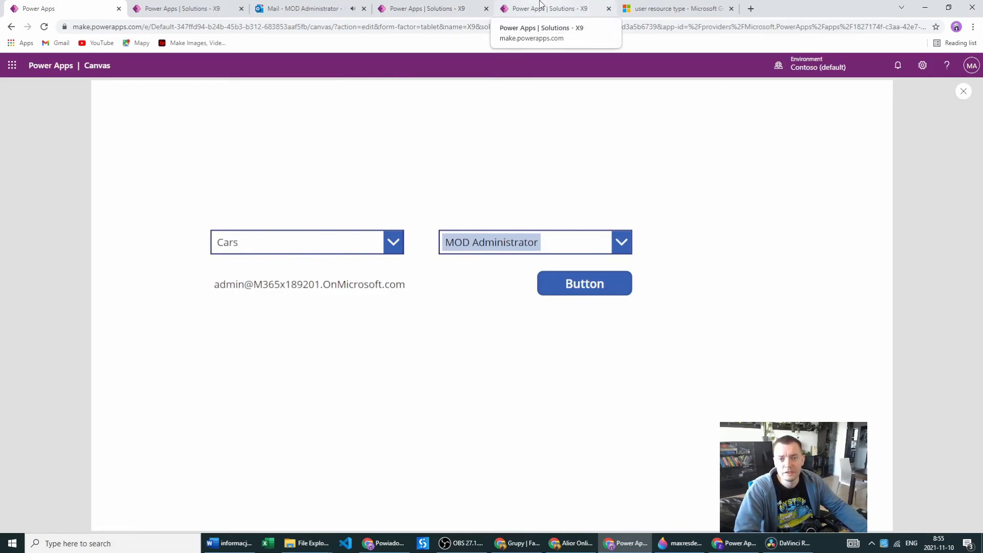
Revisit the Commodity Flow #2 definition, and in Outlook open the newest "New Commodity is available for transport" email to check its commodity line.
click(540, 3)
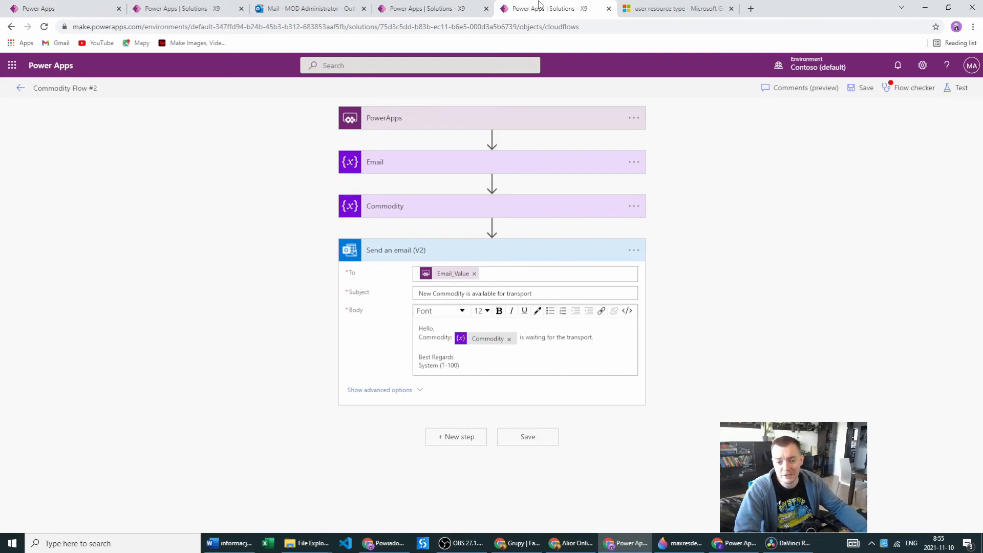
click(307, 9)
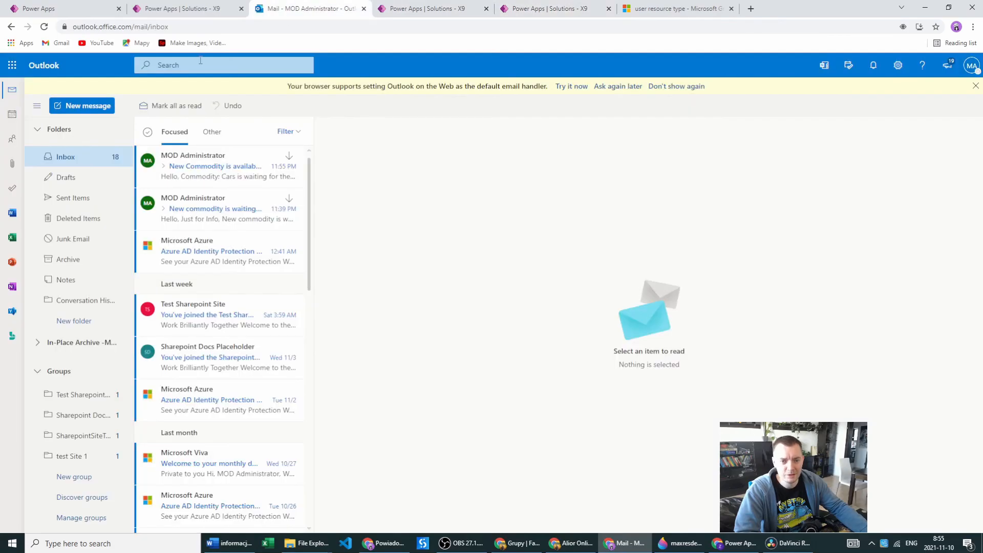
click(198, 163)
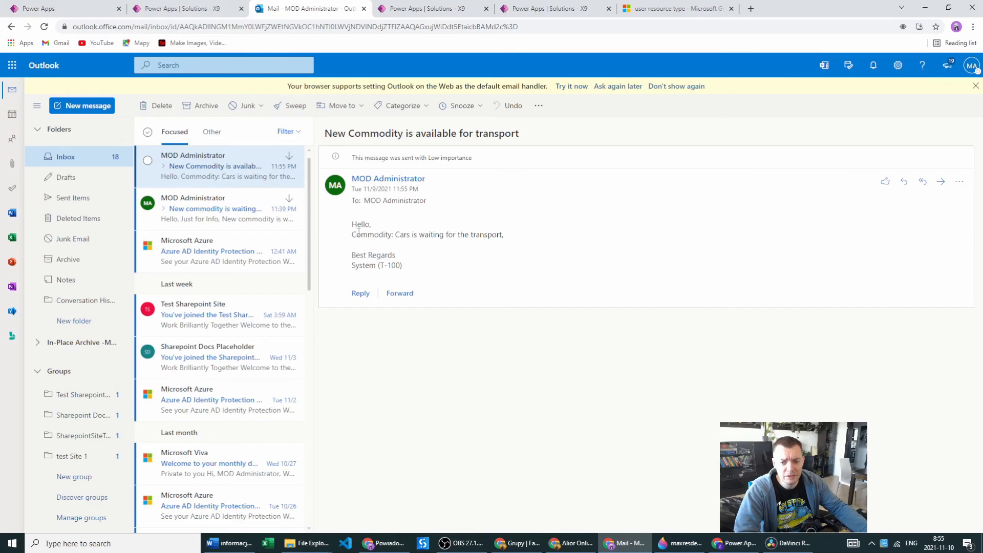
drag(403, 237, 504, 236)
click(401, 237)
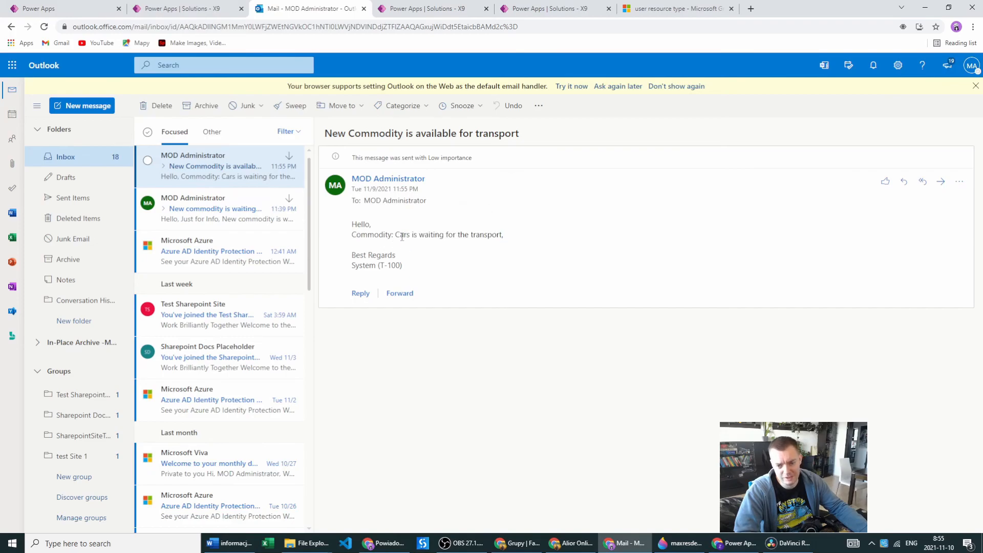